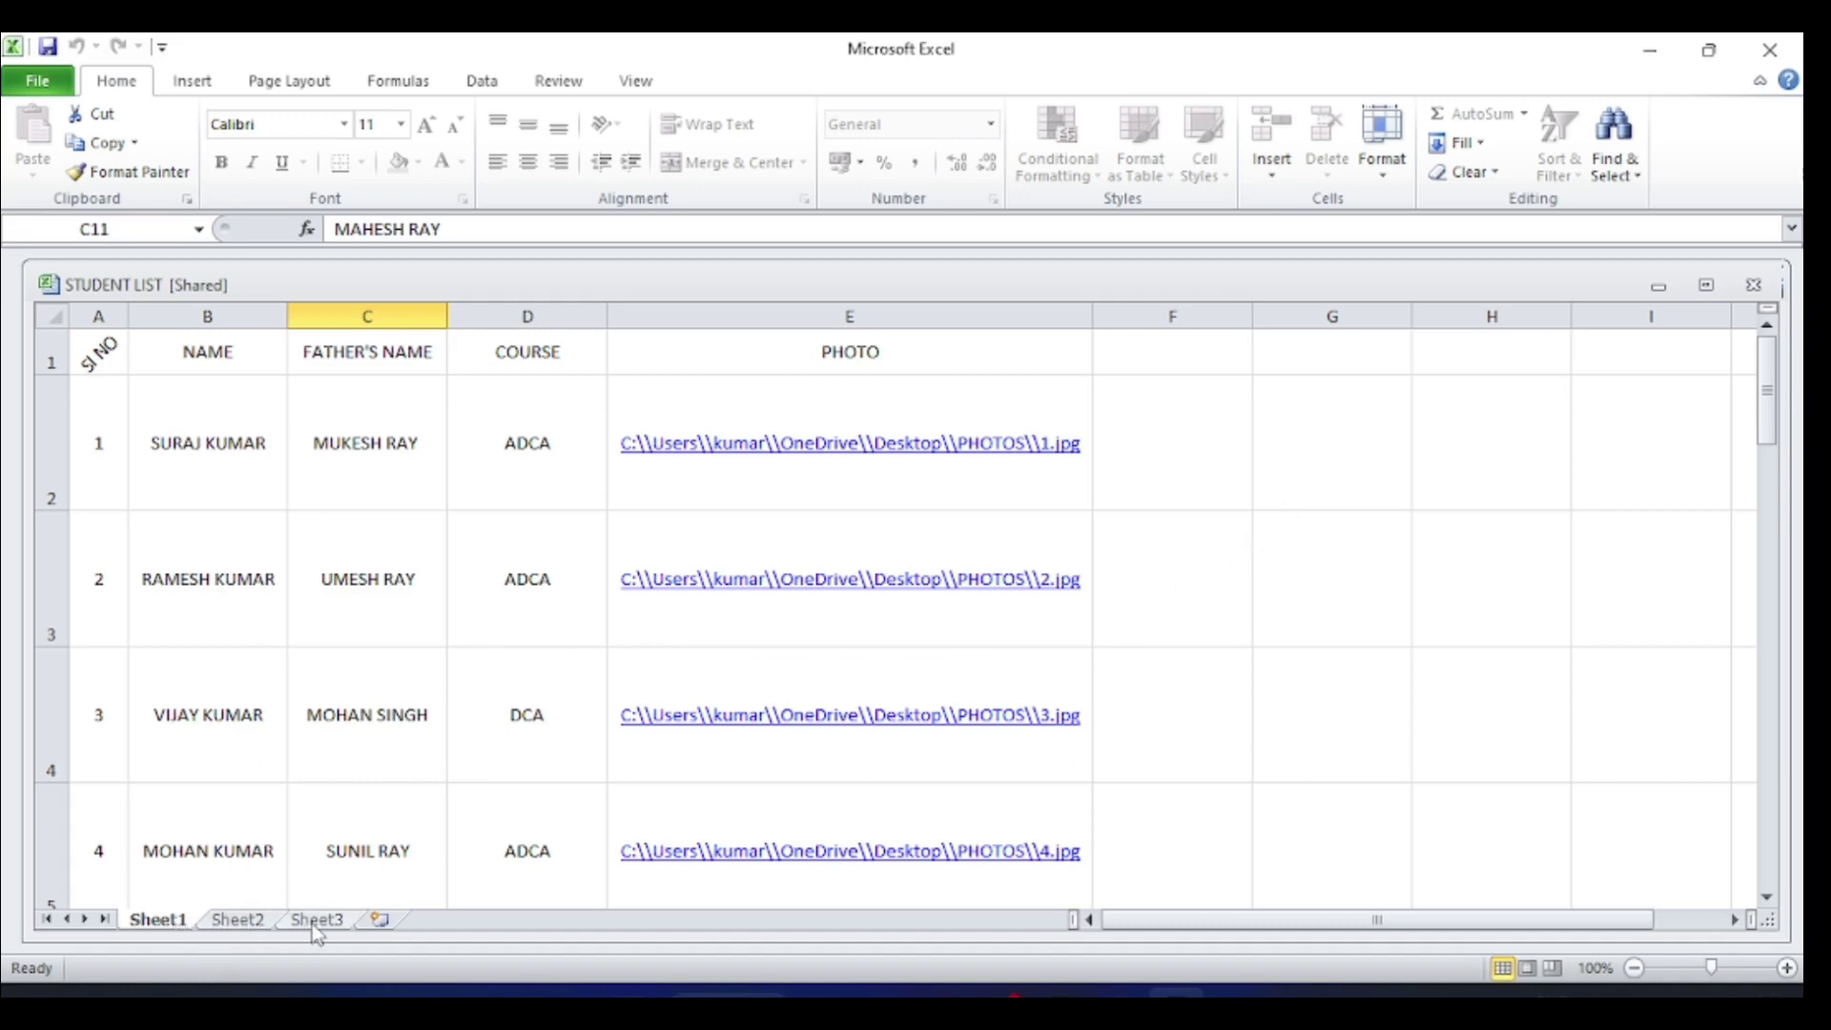
- Insert two blank worksheets, Sheet4 and Sheet5, then go back to Sheet1
click(380, 919)
click(457, 921)
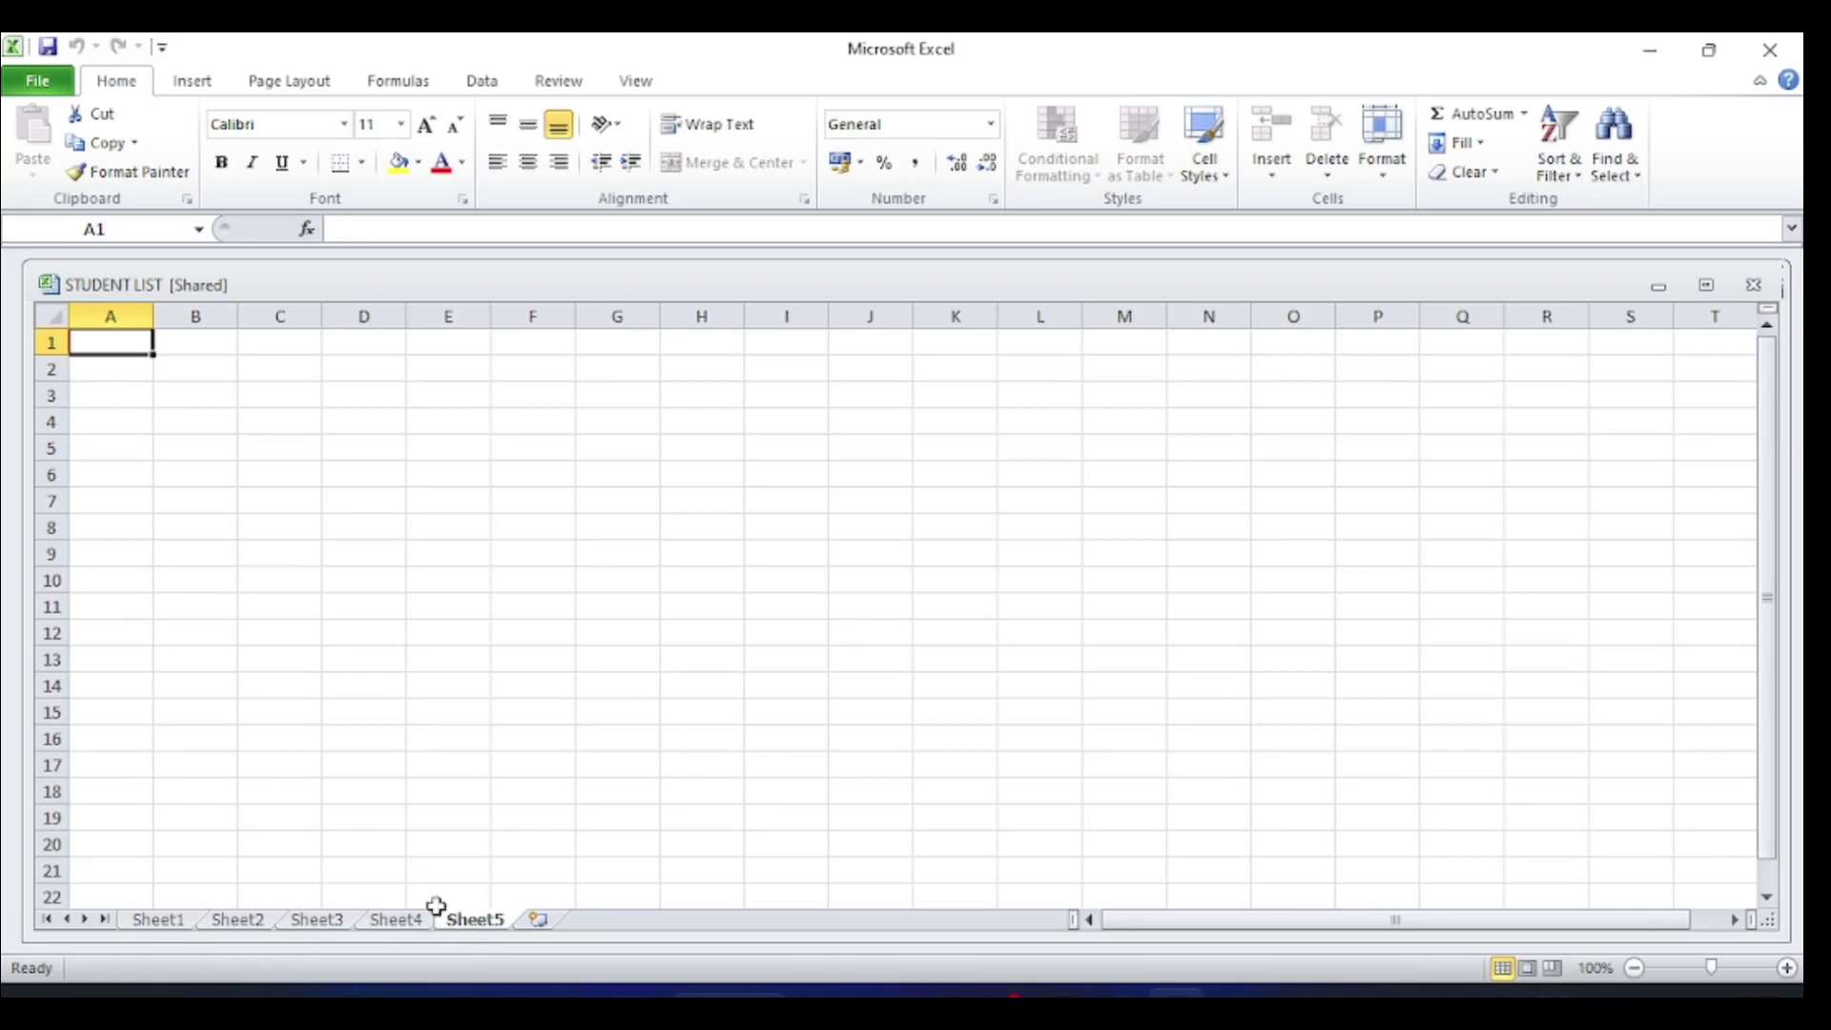
click(189, 922)
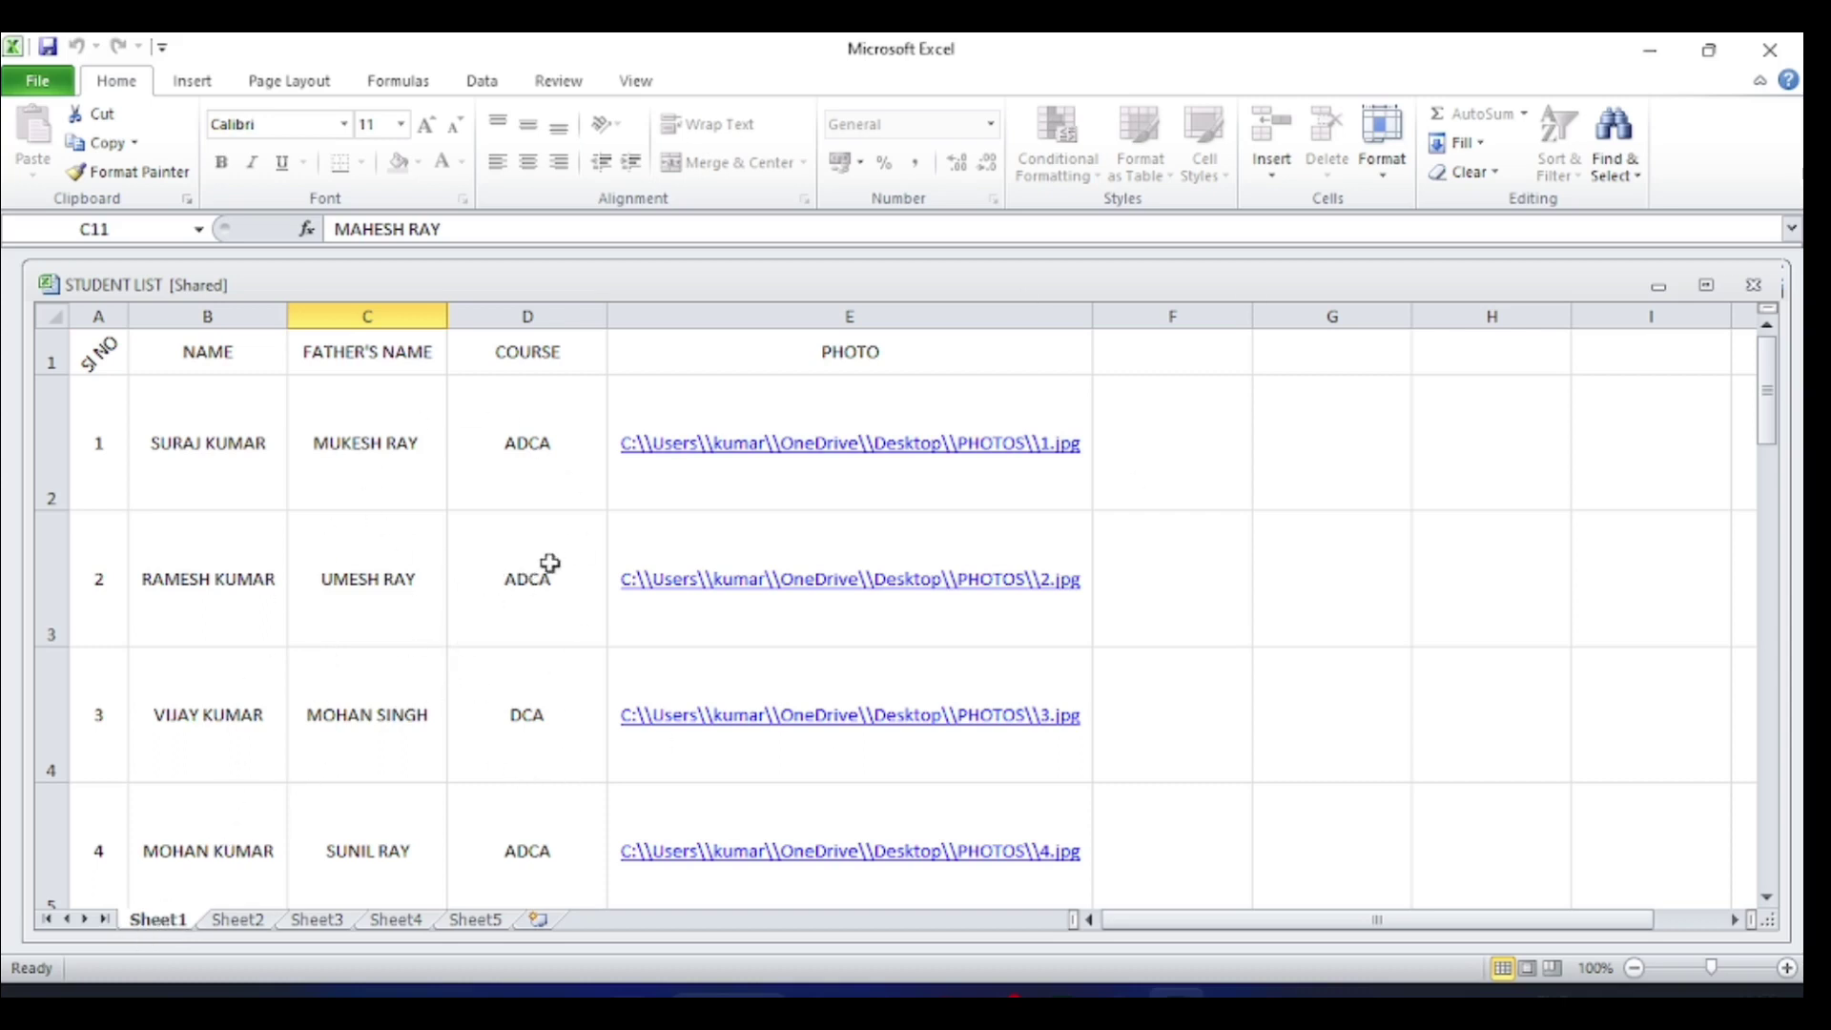
- Browse through Sheet2, Sheet3, Sheet4 and Sheet5, then return to the student list on Sheet1
click(251, 927)
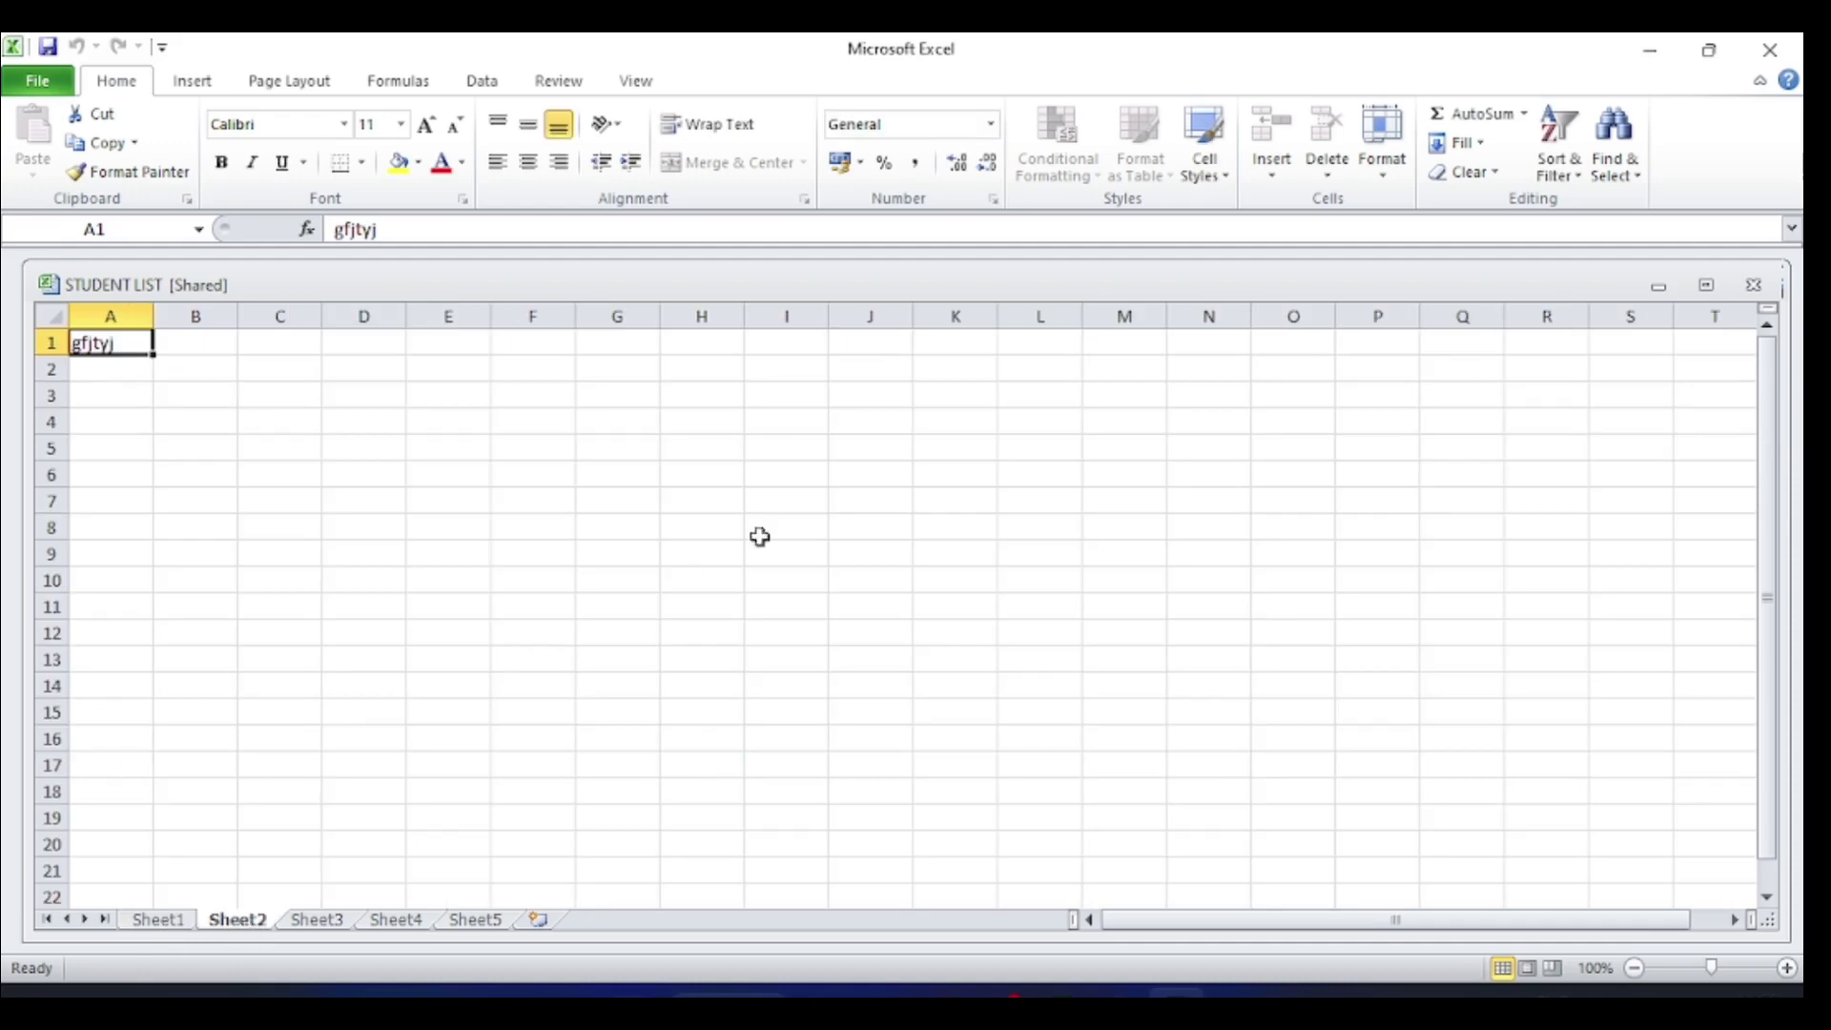
scroll(1497, 615, down, 7)
scroll(769, 699, down, 2)
scroll(621, 821, down, 2)
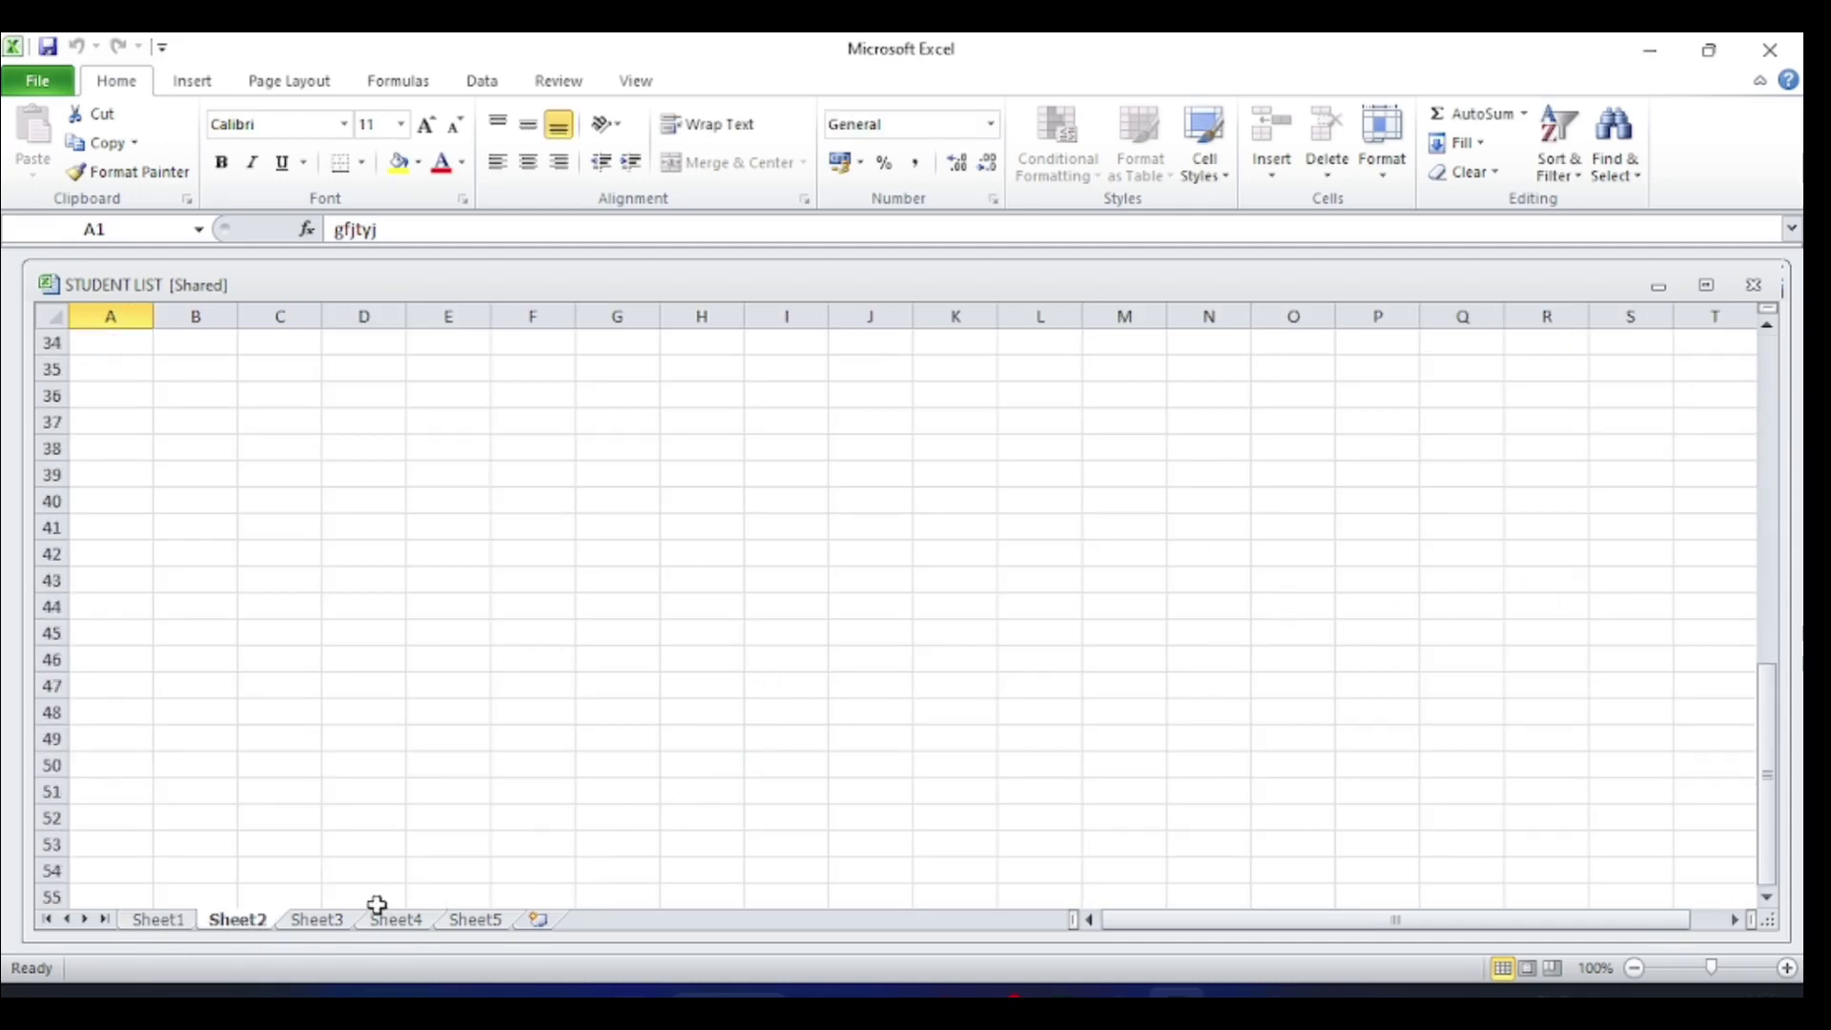
click(313, 923)
click(406, 922)
click(446, 922)
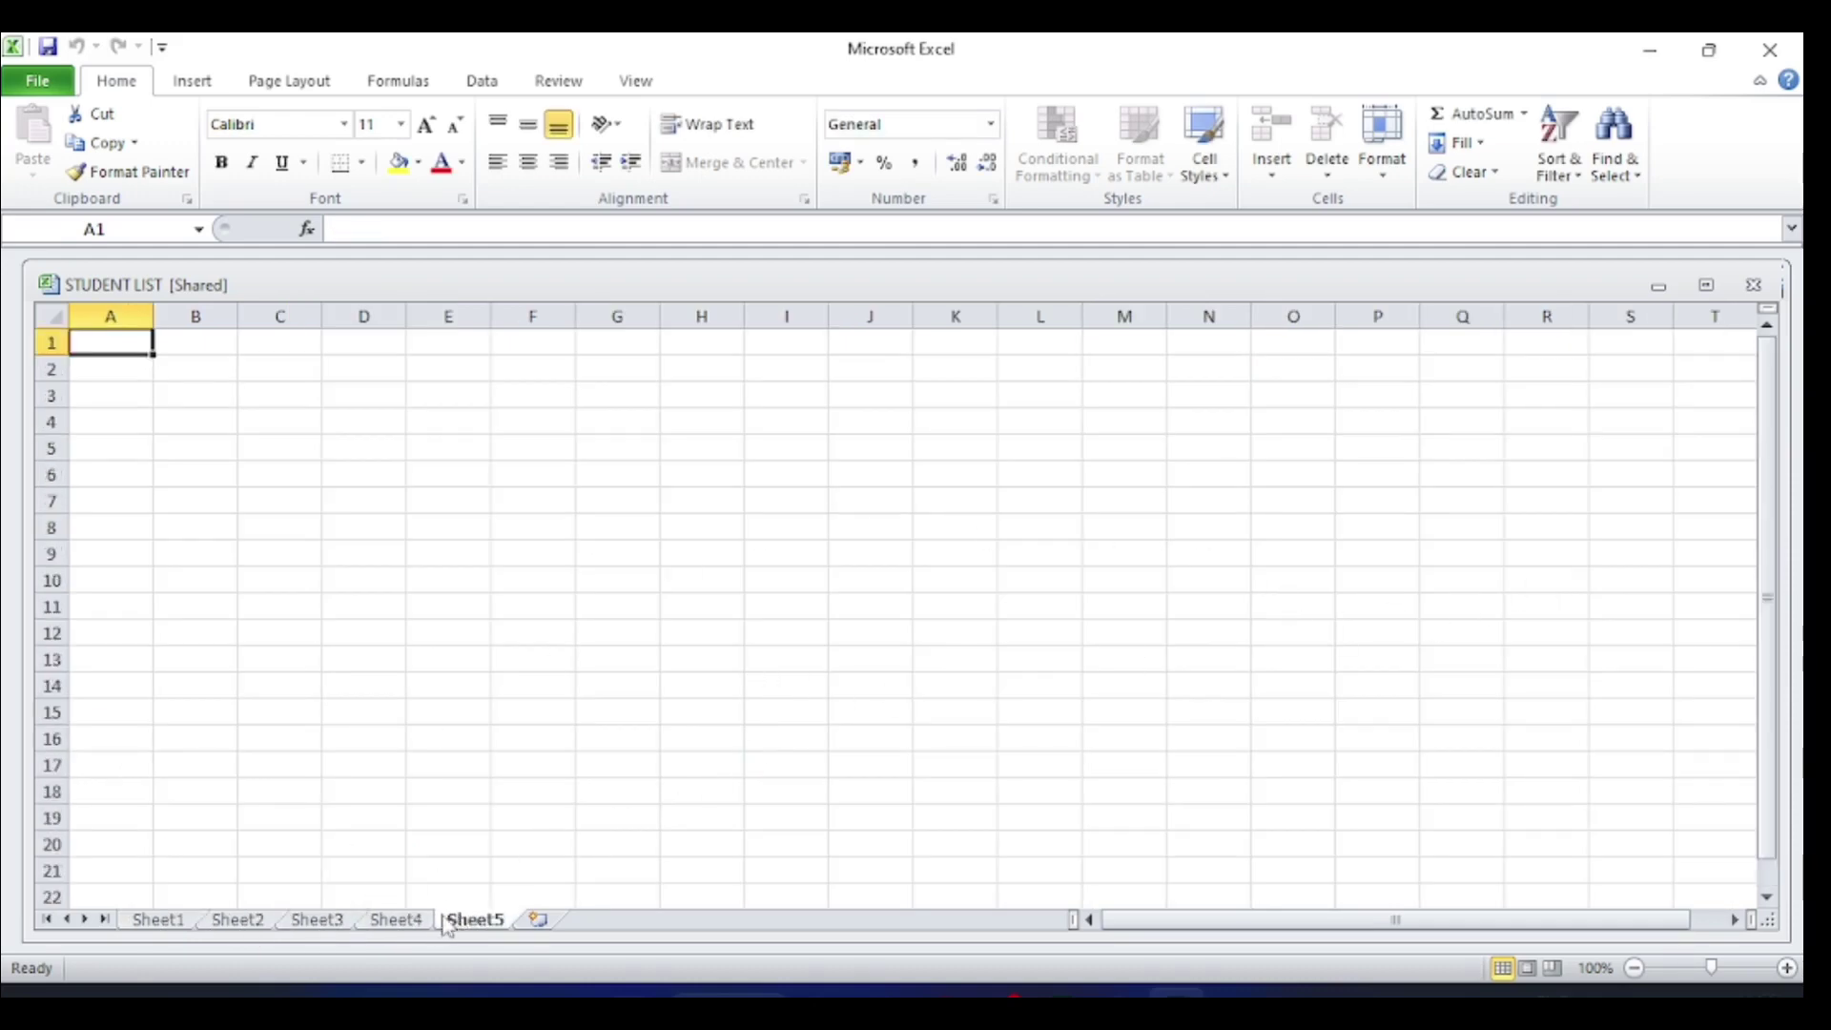
click(174, 916)
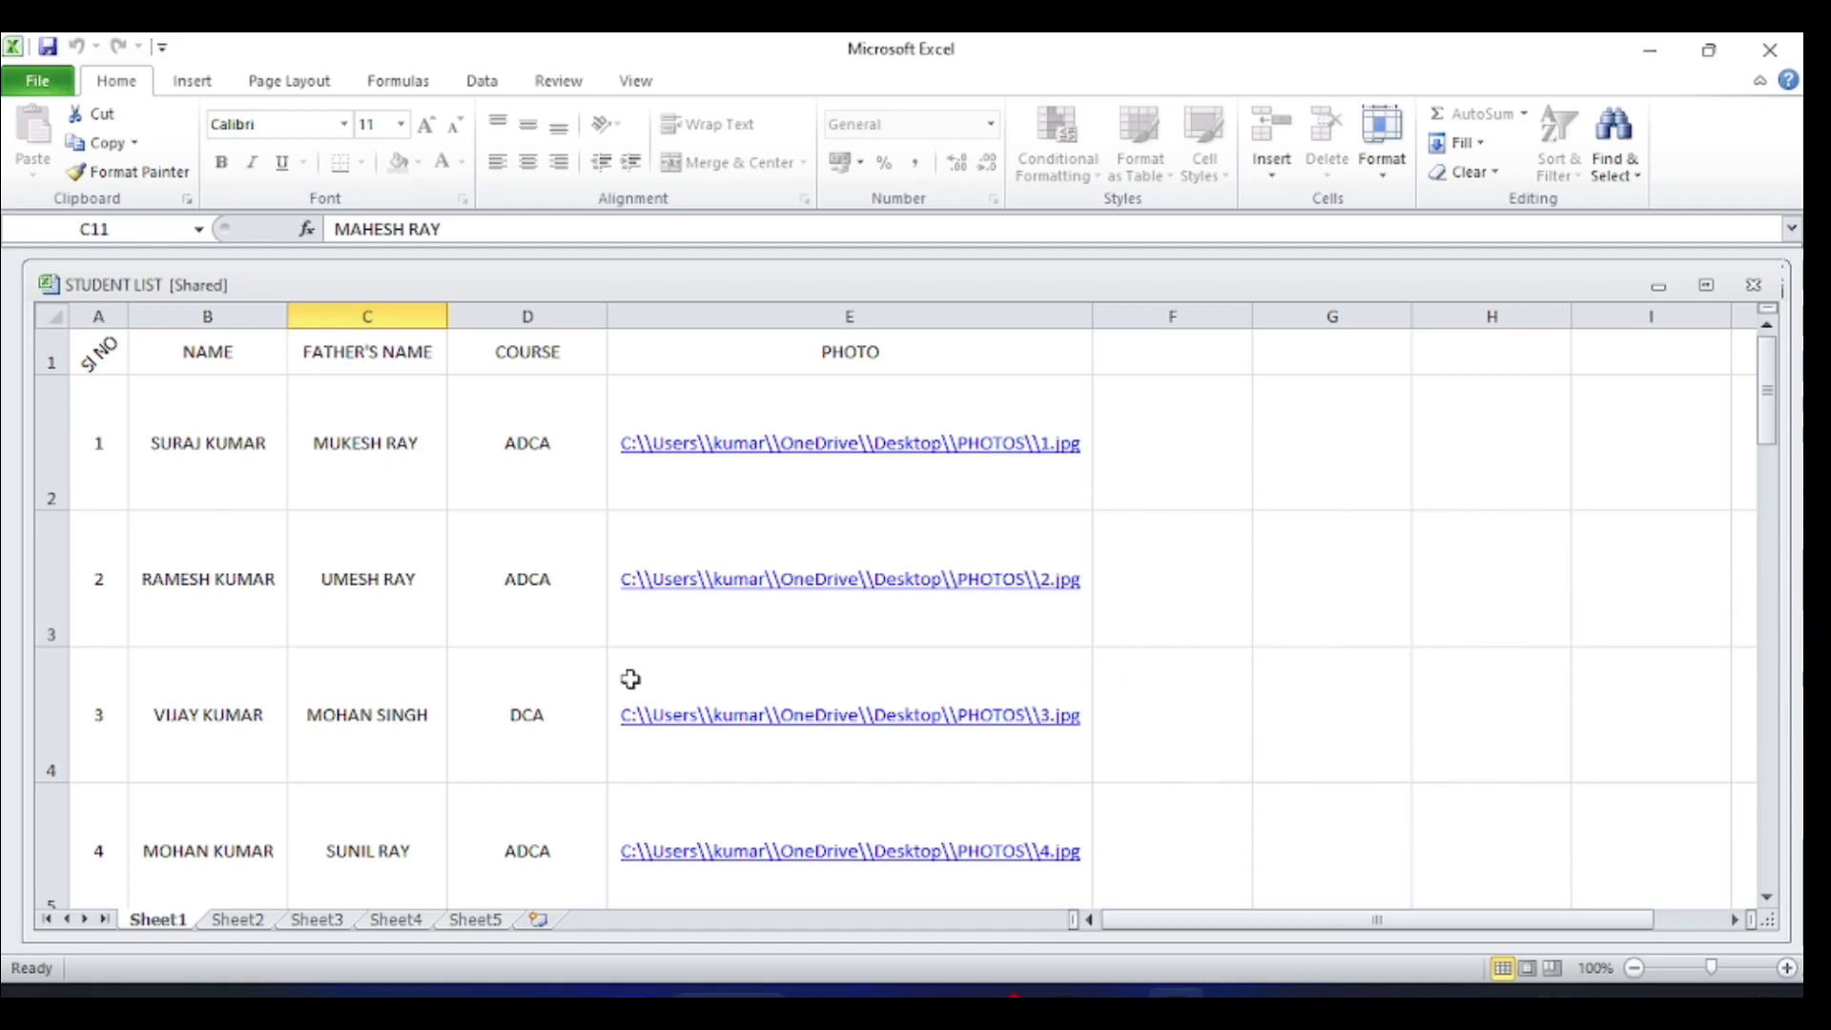
- Select cell F3 in the YKKKK workbook's name and address table
click(1167, 572)
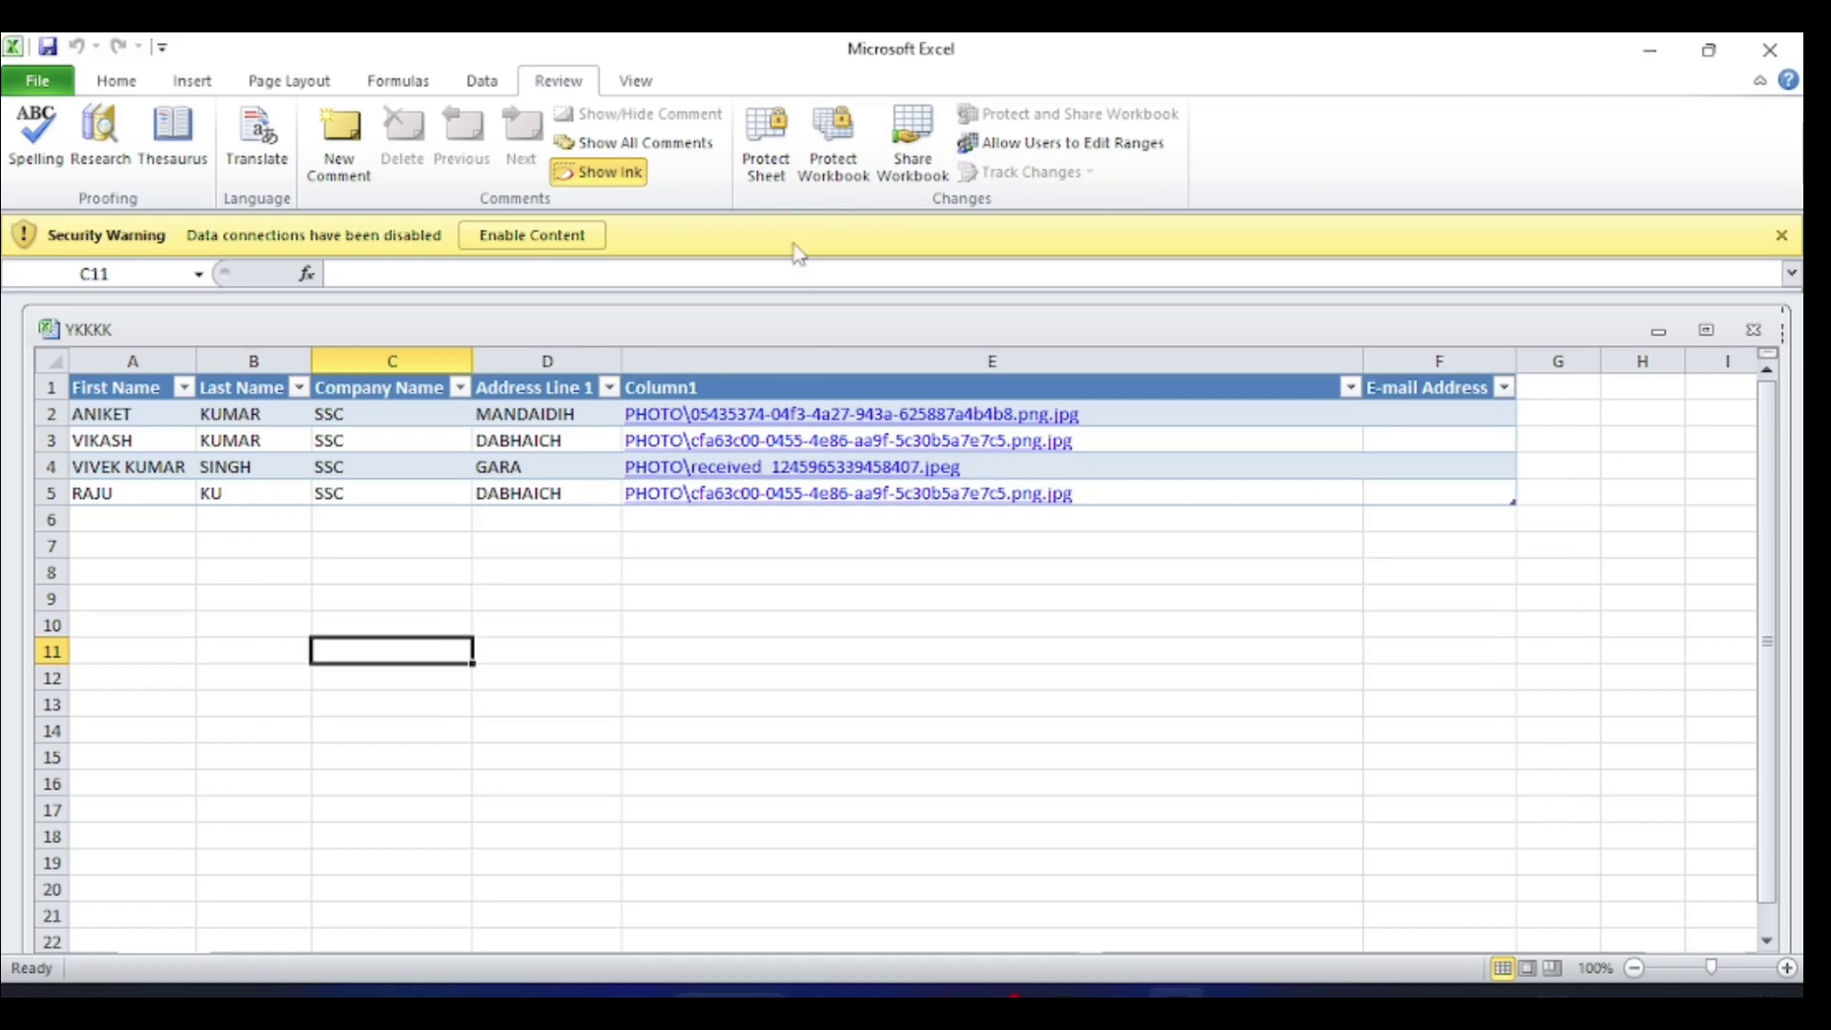
- Protect the YKKKK sheet with a confirmed password, keeping locked and unlocked cells selectable
click(767, 152)
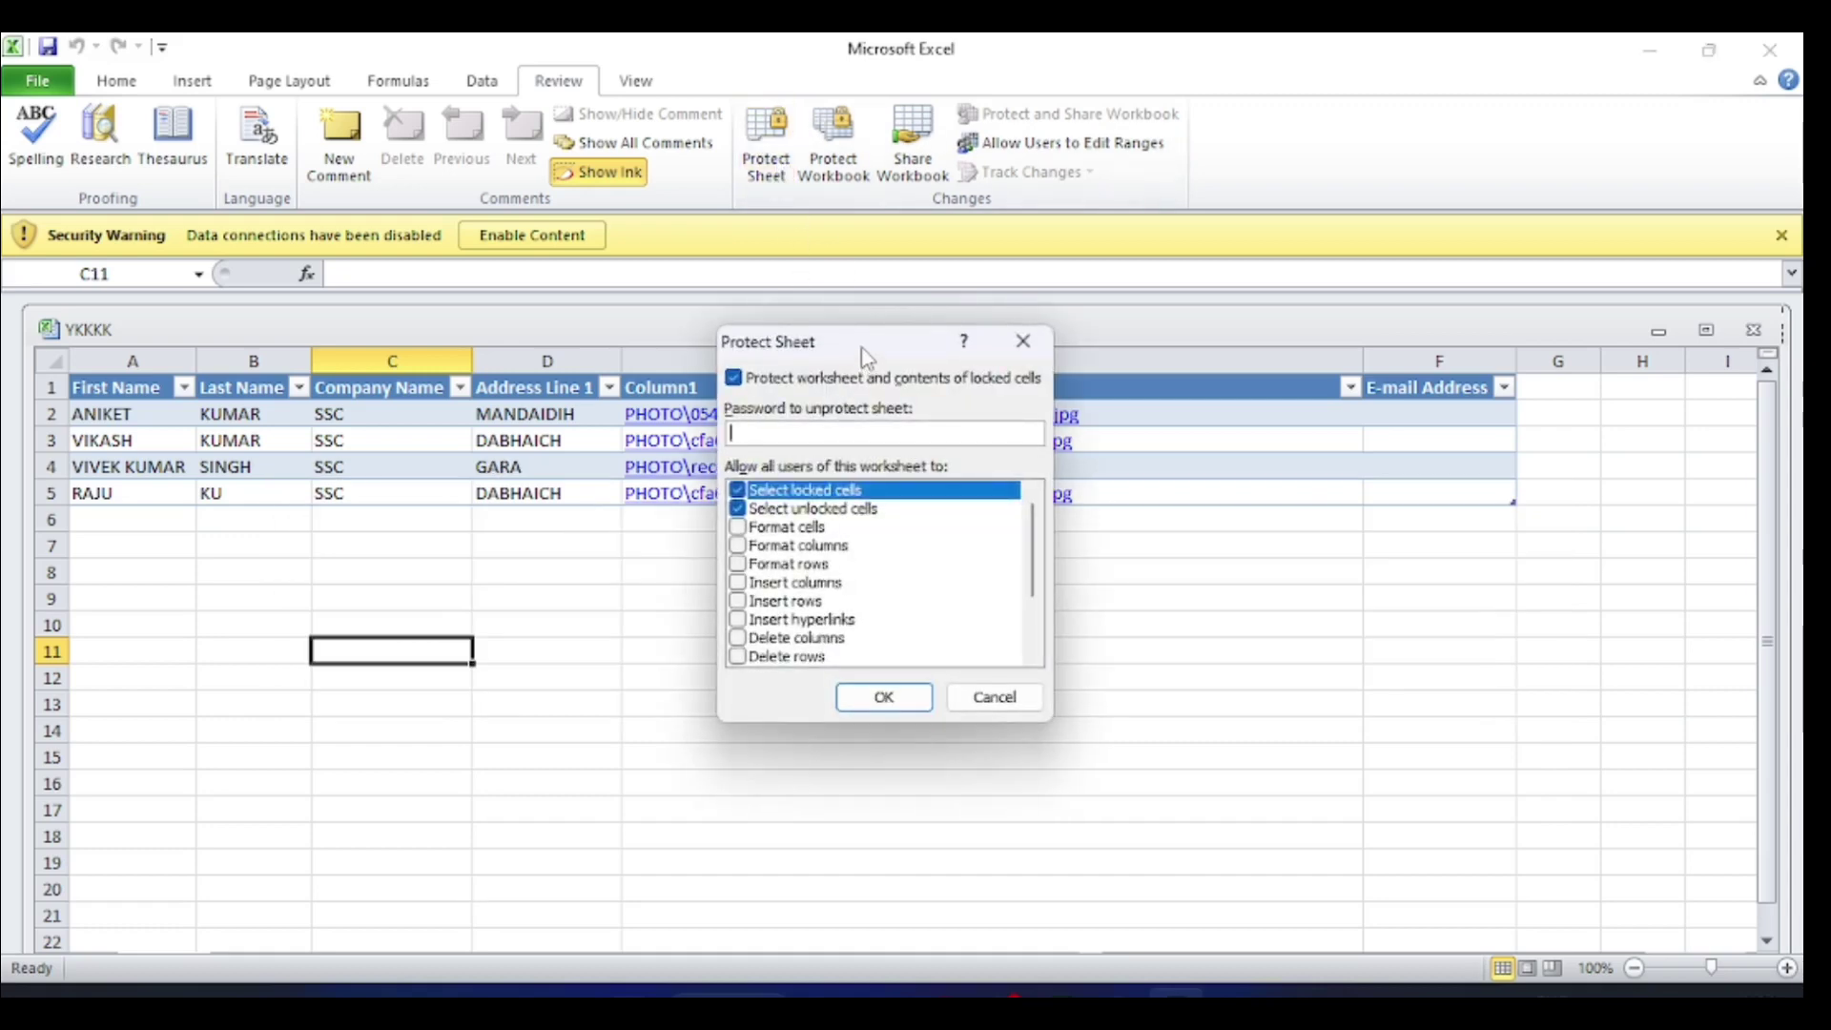
drag(864, 356, 780, 322)
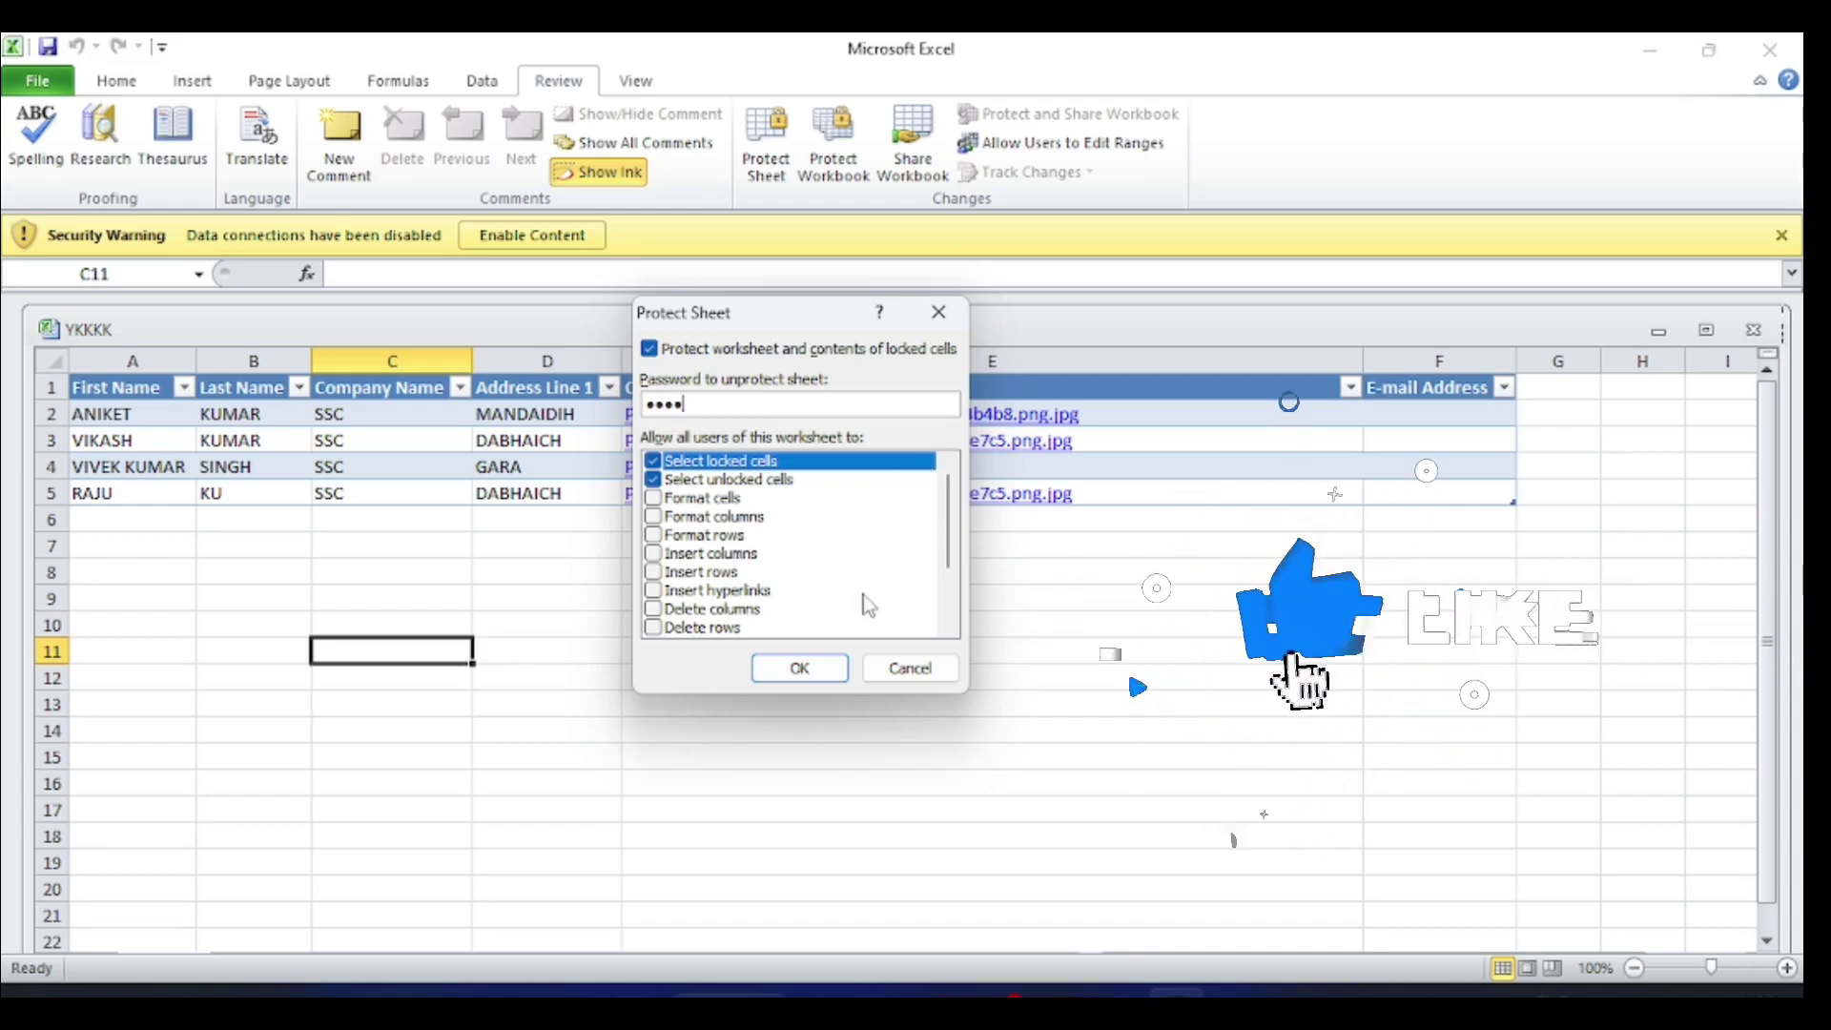
click(800, 679)
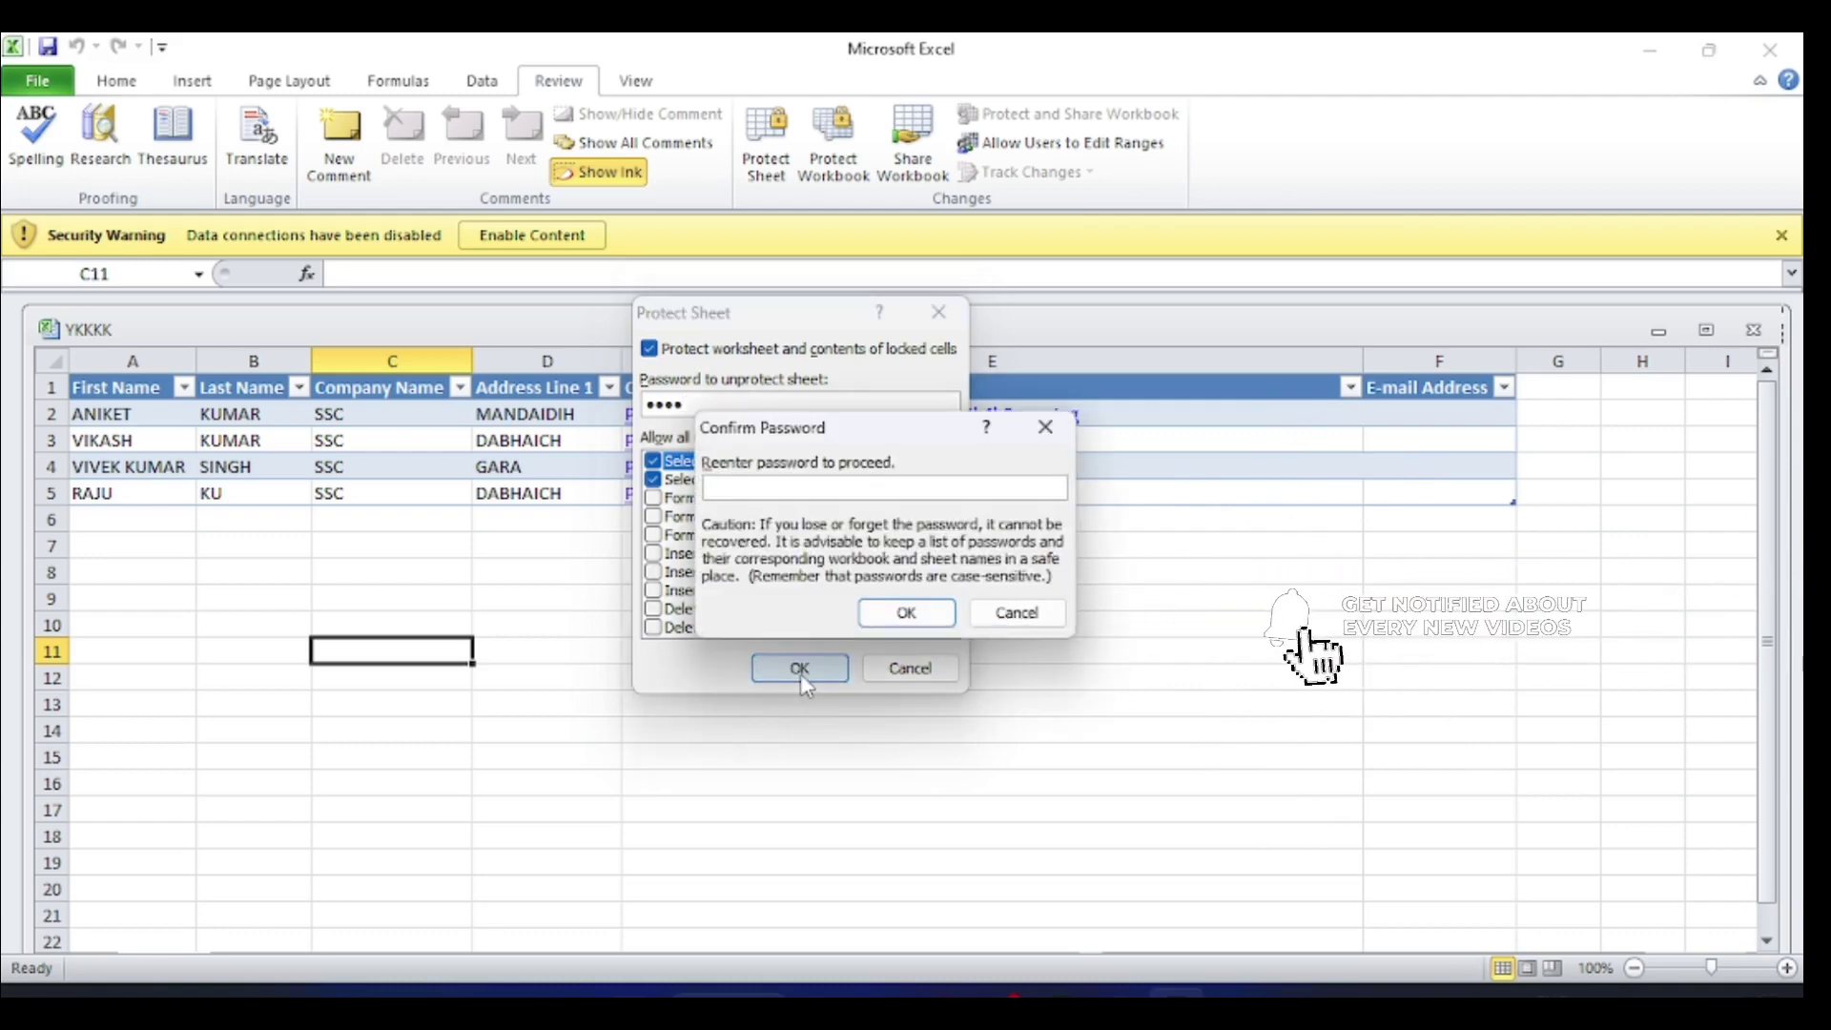
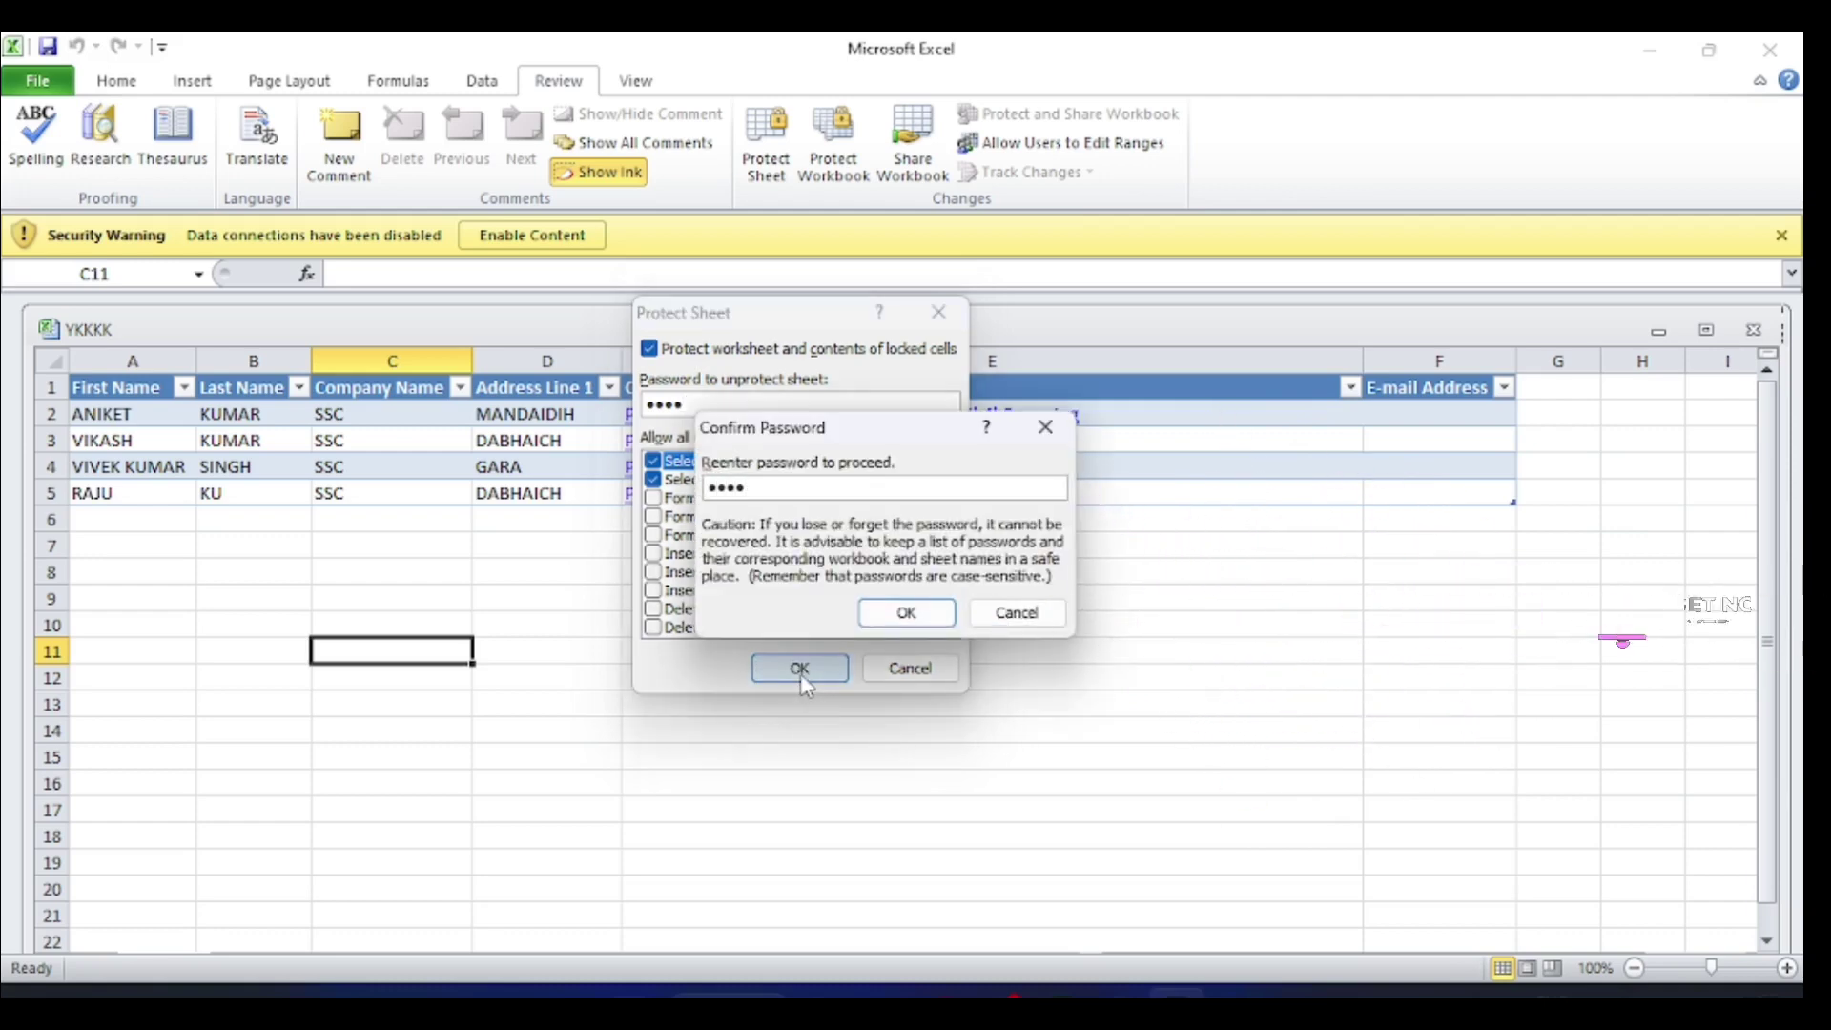
click(904, 620)
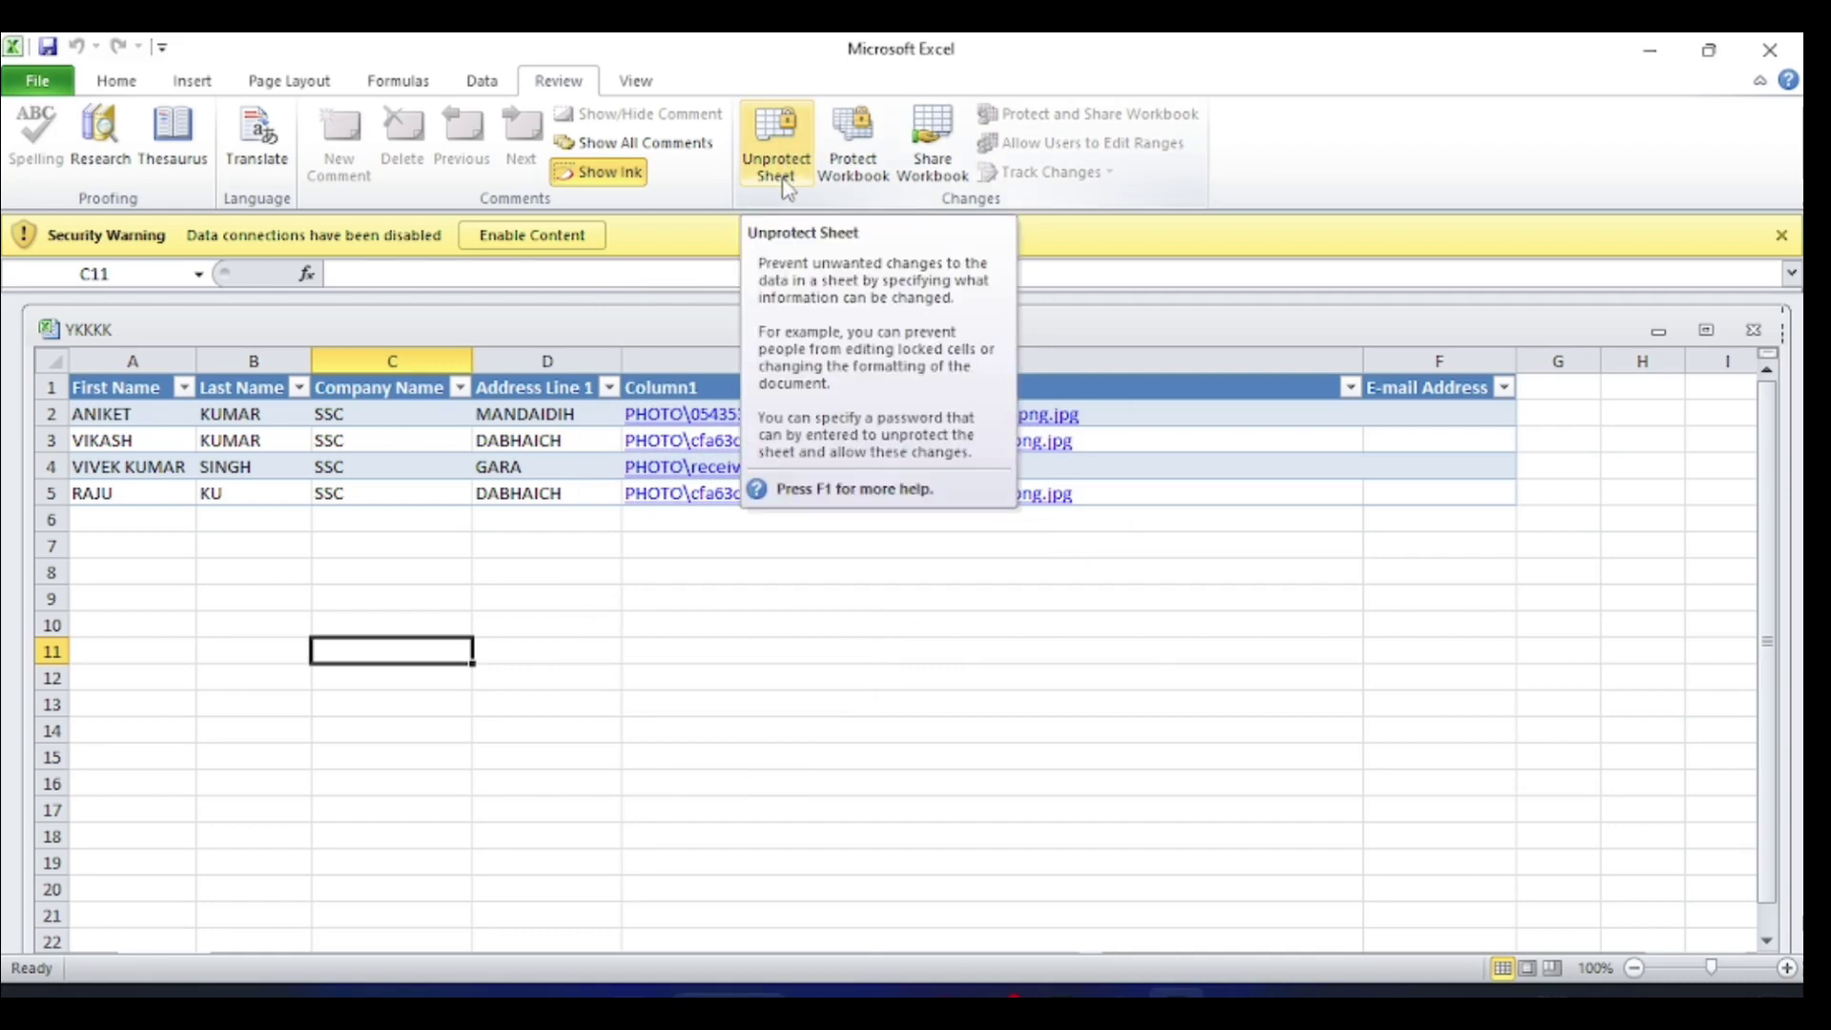
- Cancel out of Unprotect Sheet, then try editing cell E9 to raise the protected-cell warning
click(788, 184)
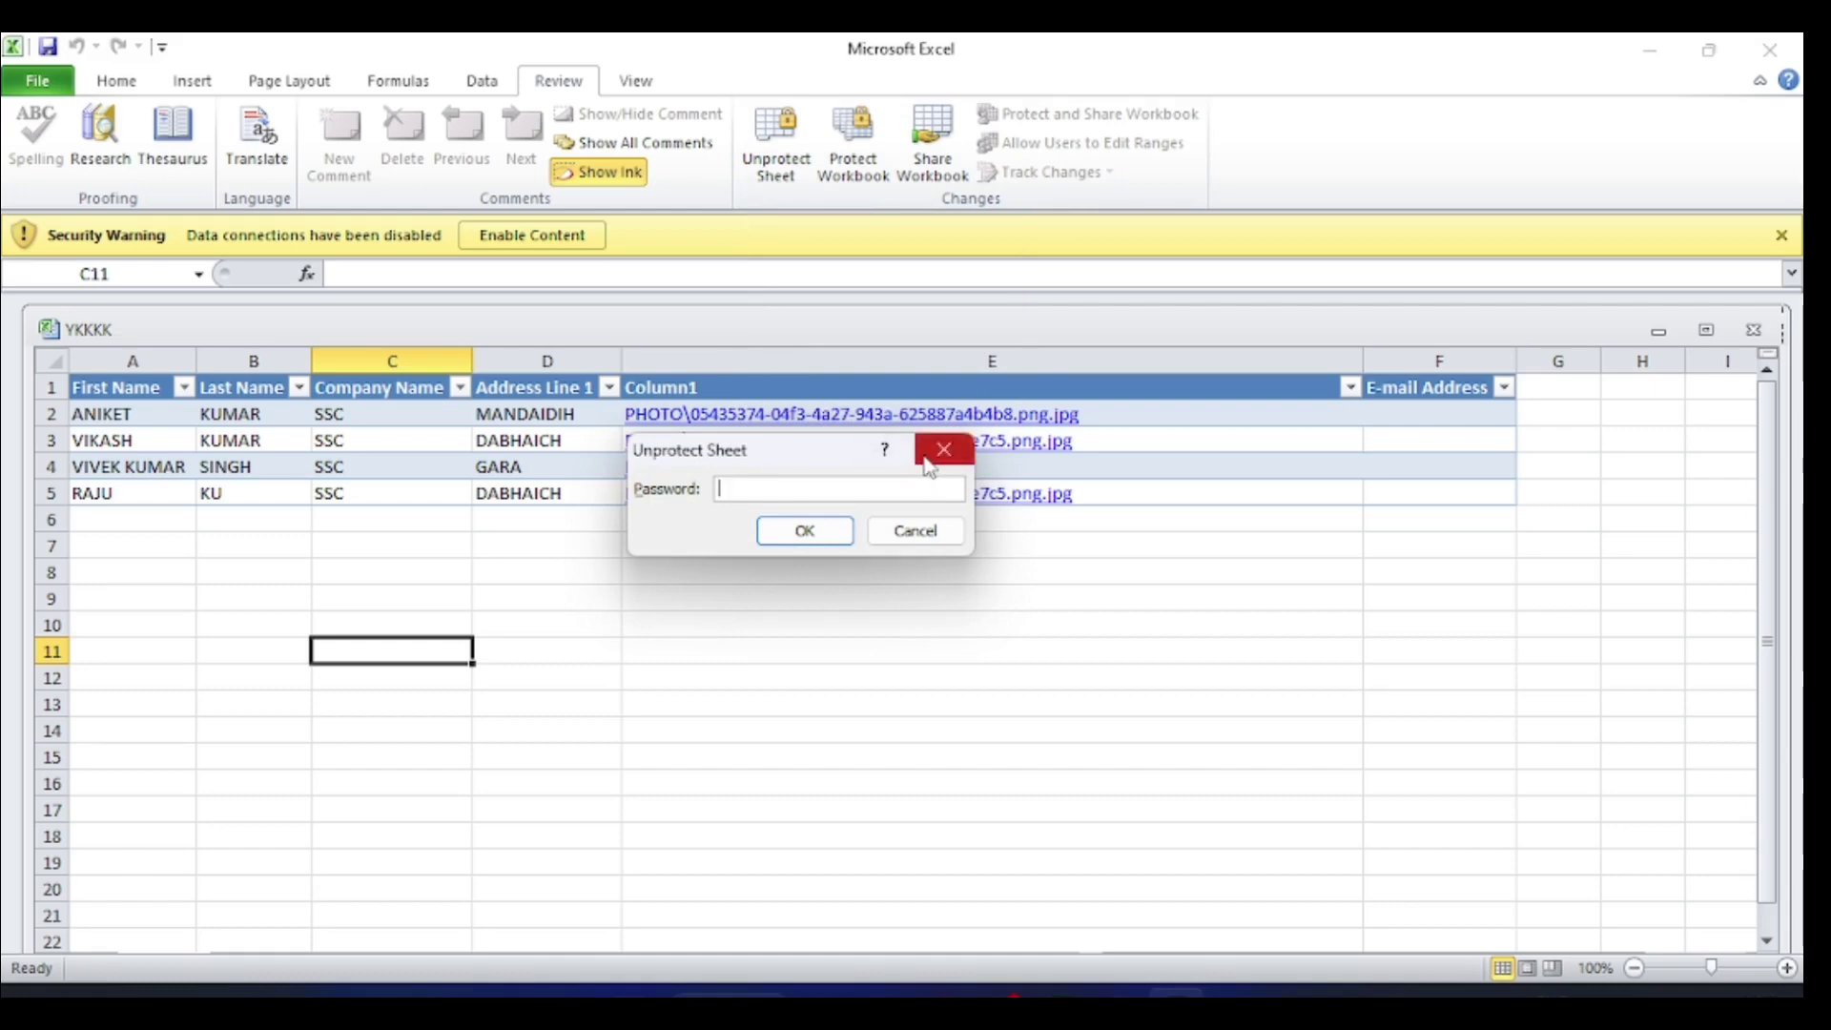
click(940, 449)
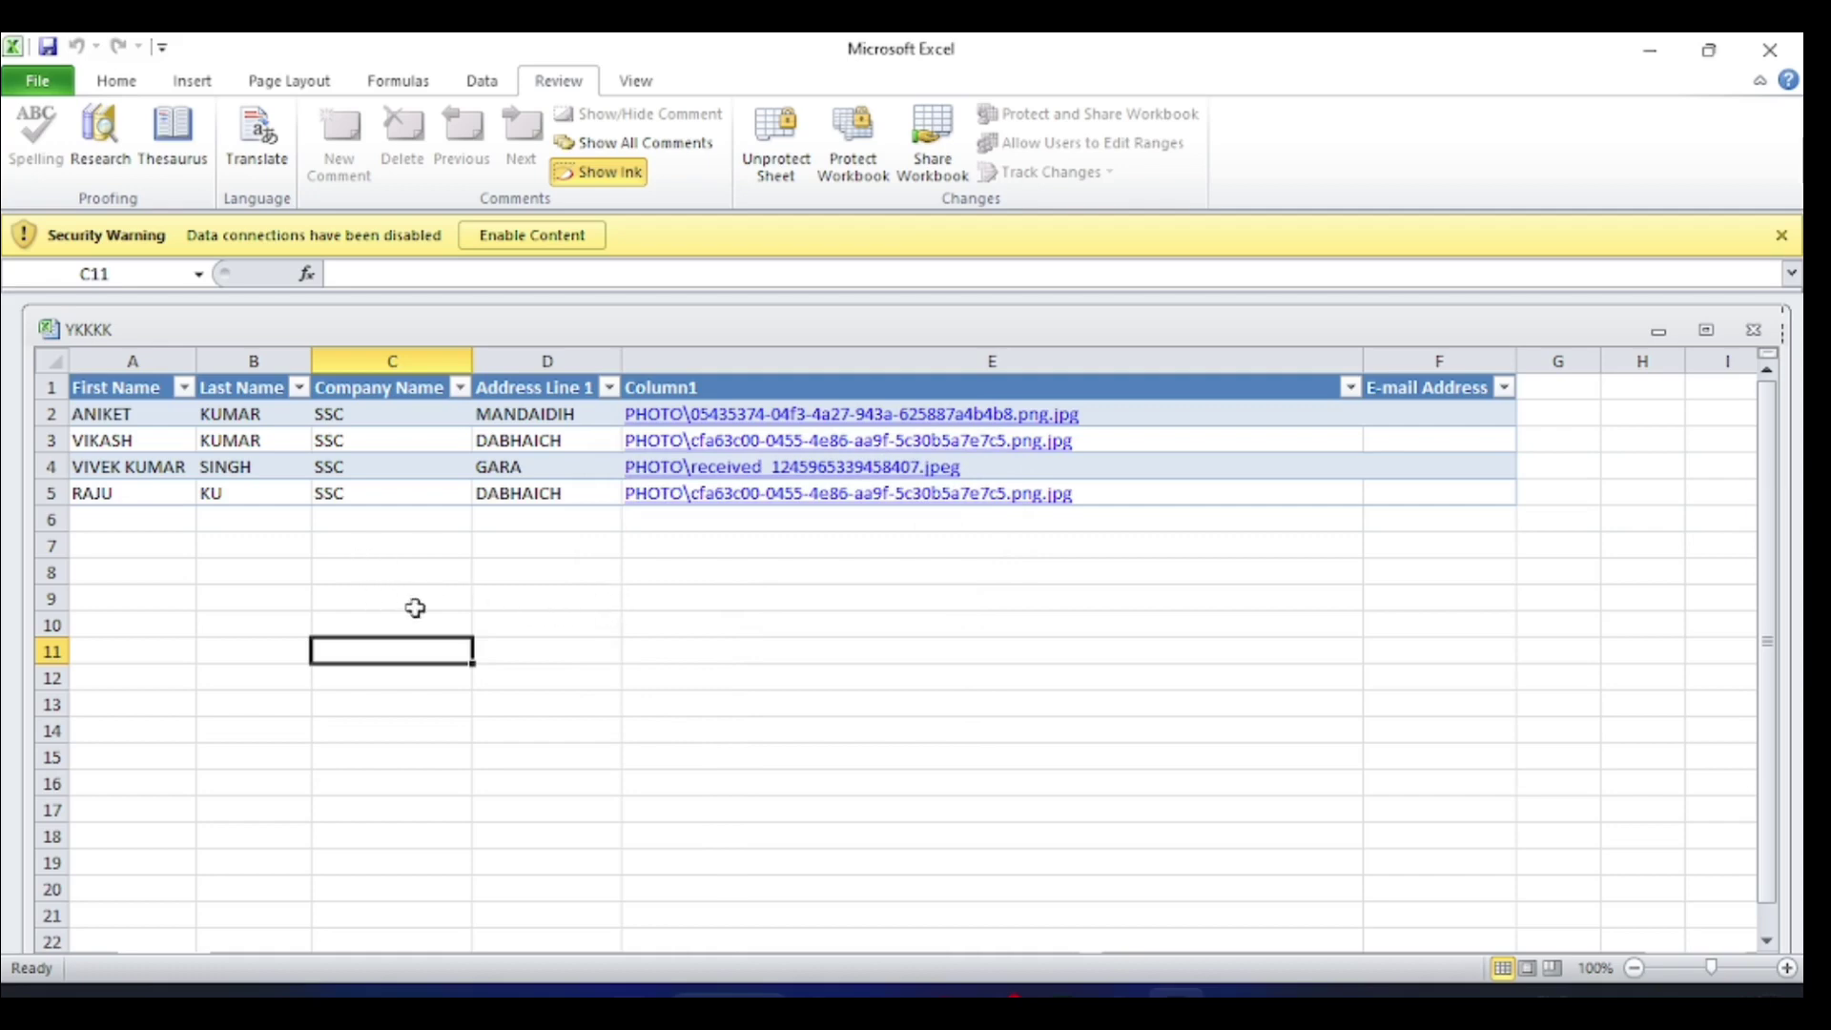
scroll(184, 901, down, 6)
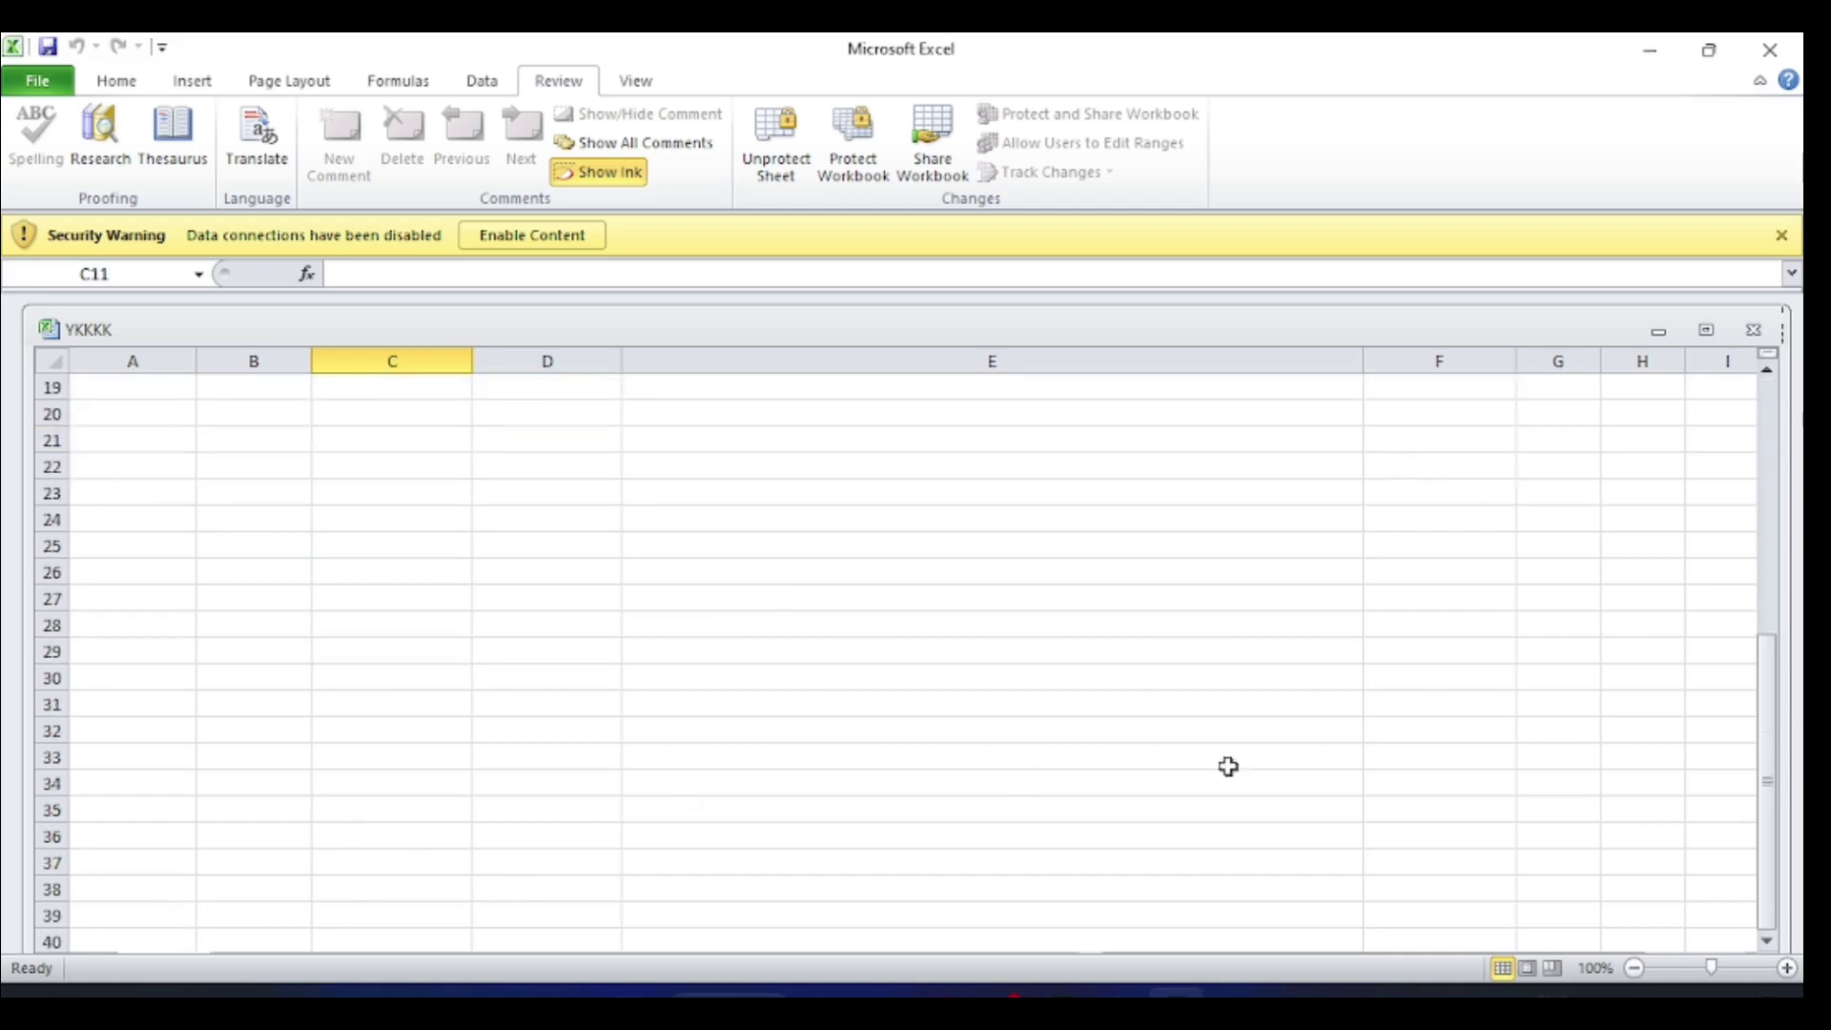
scroll(1067, 683, up, 1)
scroll(506, 790, up, 2)
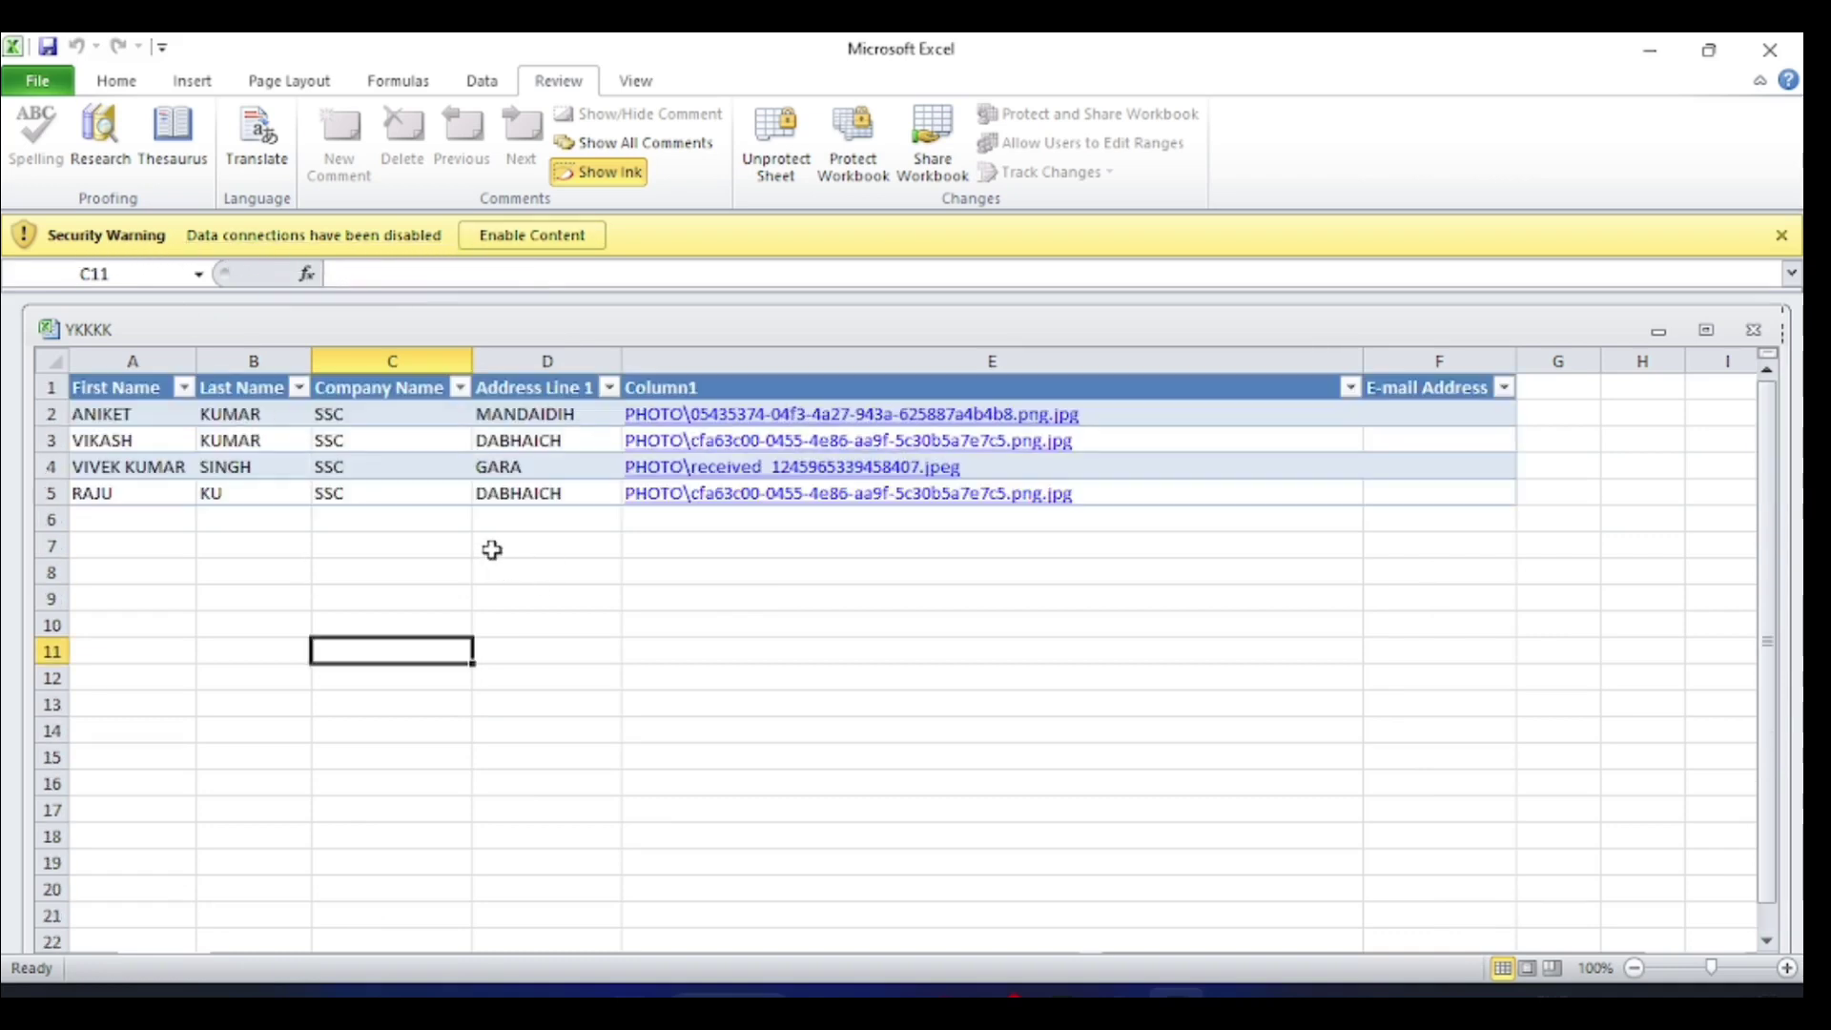
scroll(493, 562, up, 3)
double_click(674, 601)
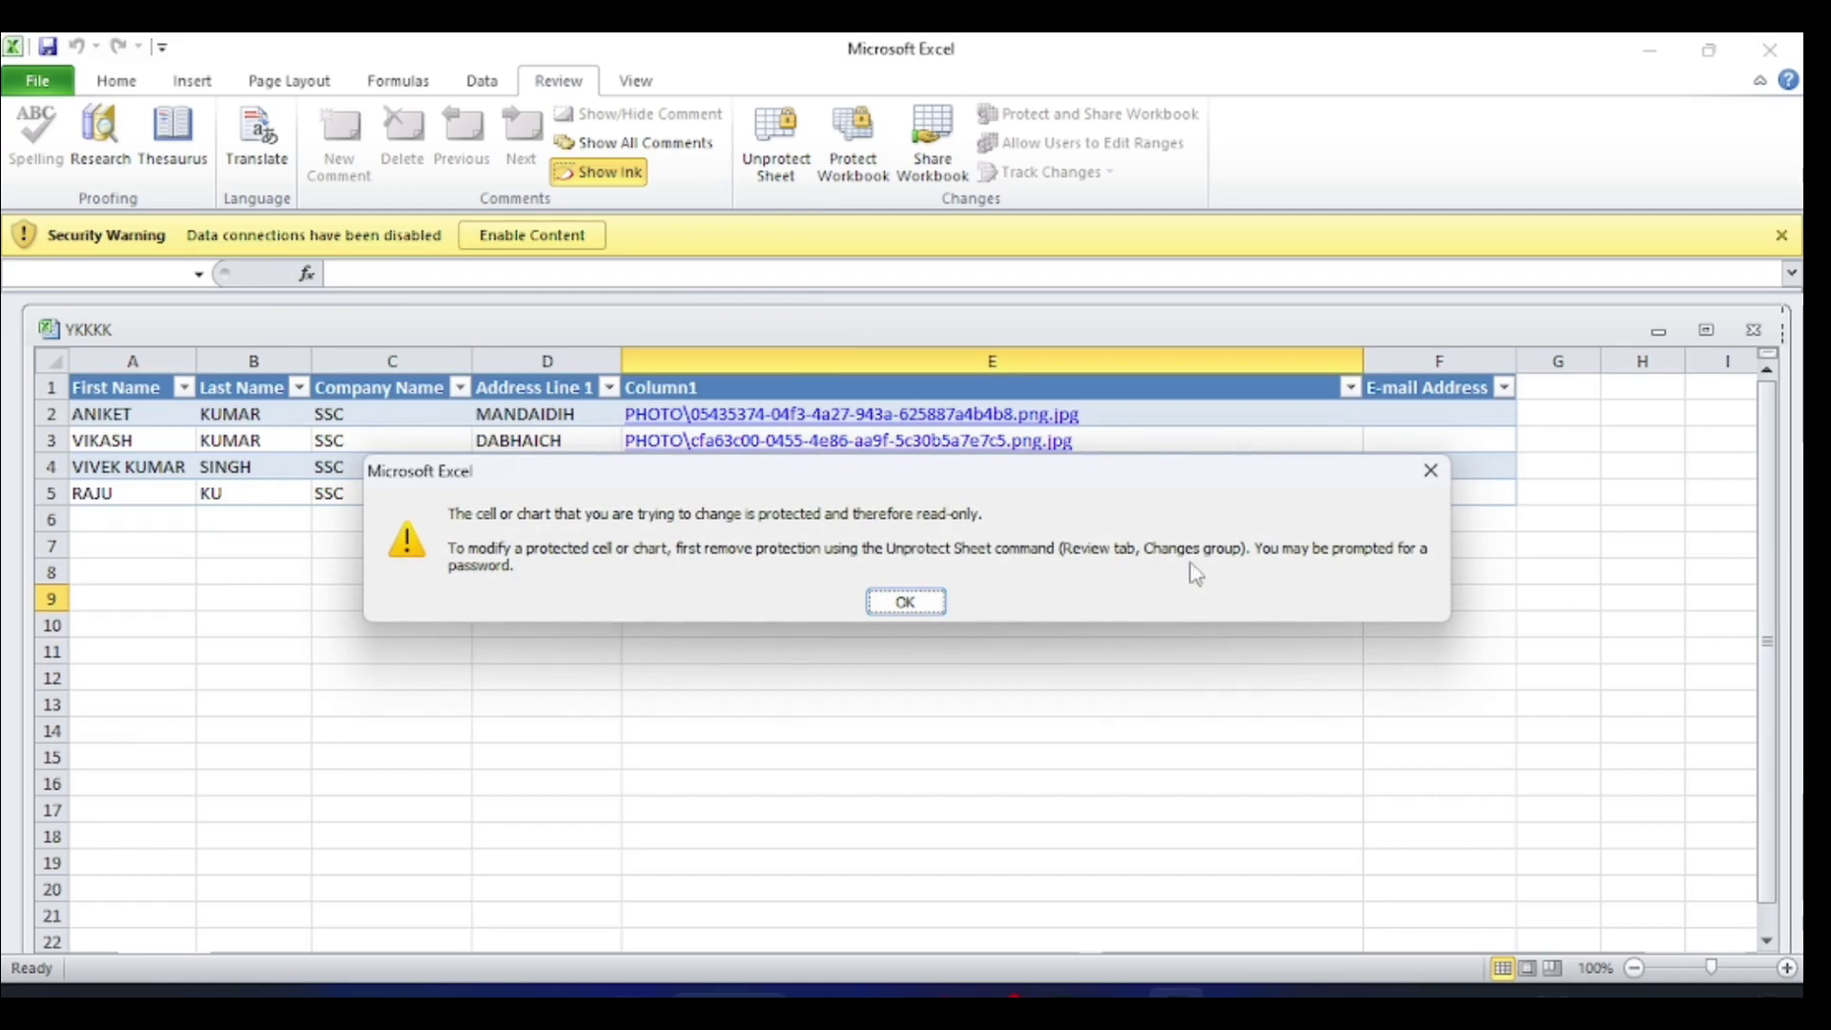
click(1430, 470)
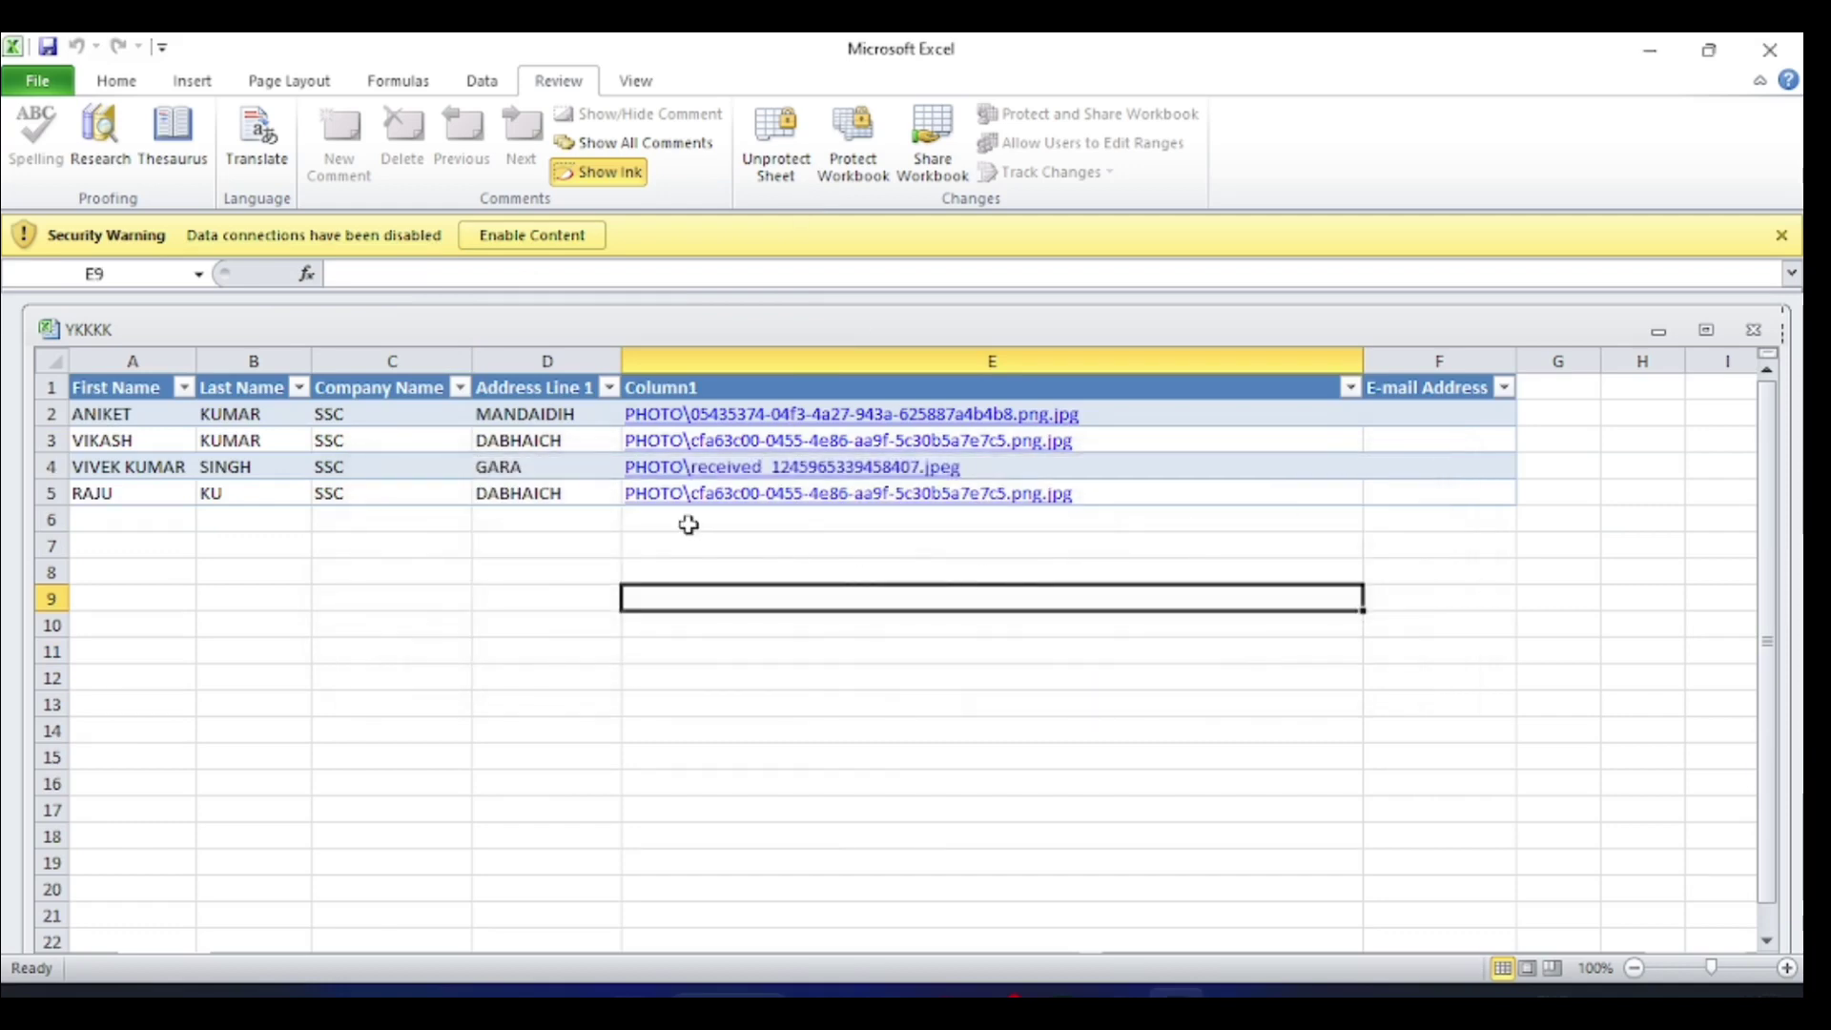
click(691, 522)
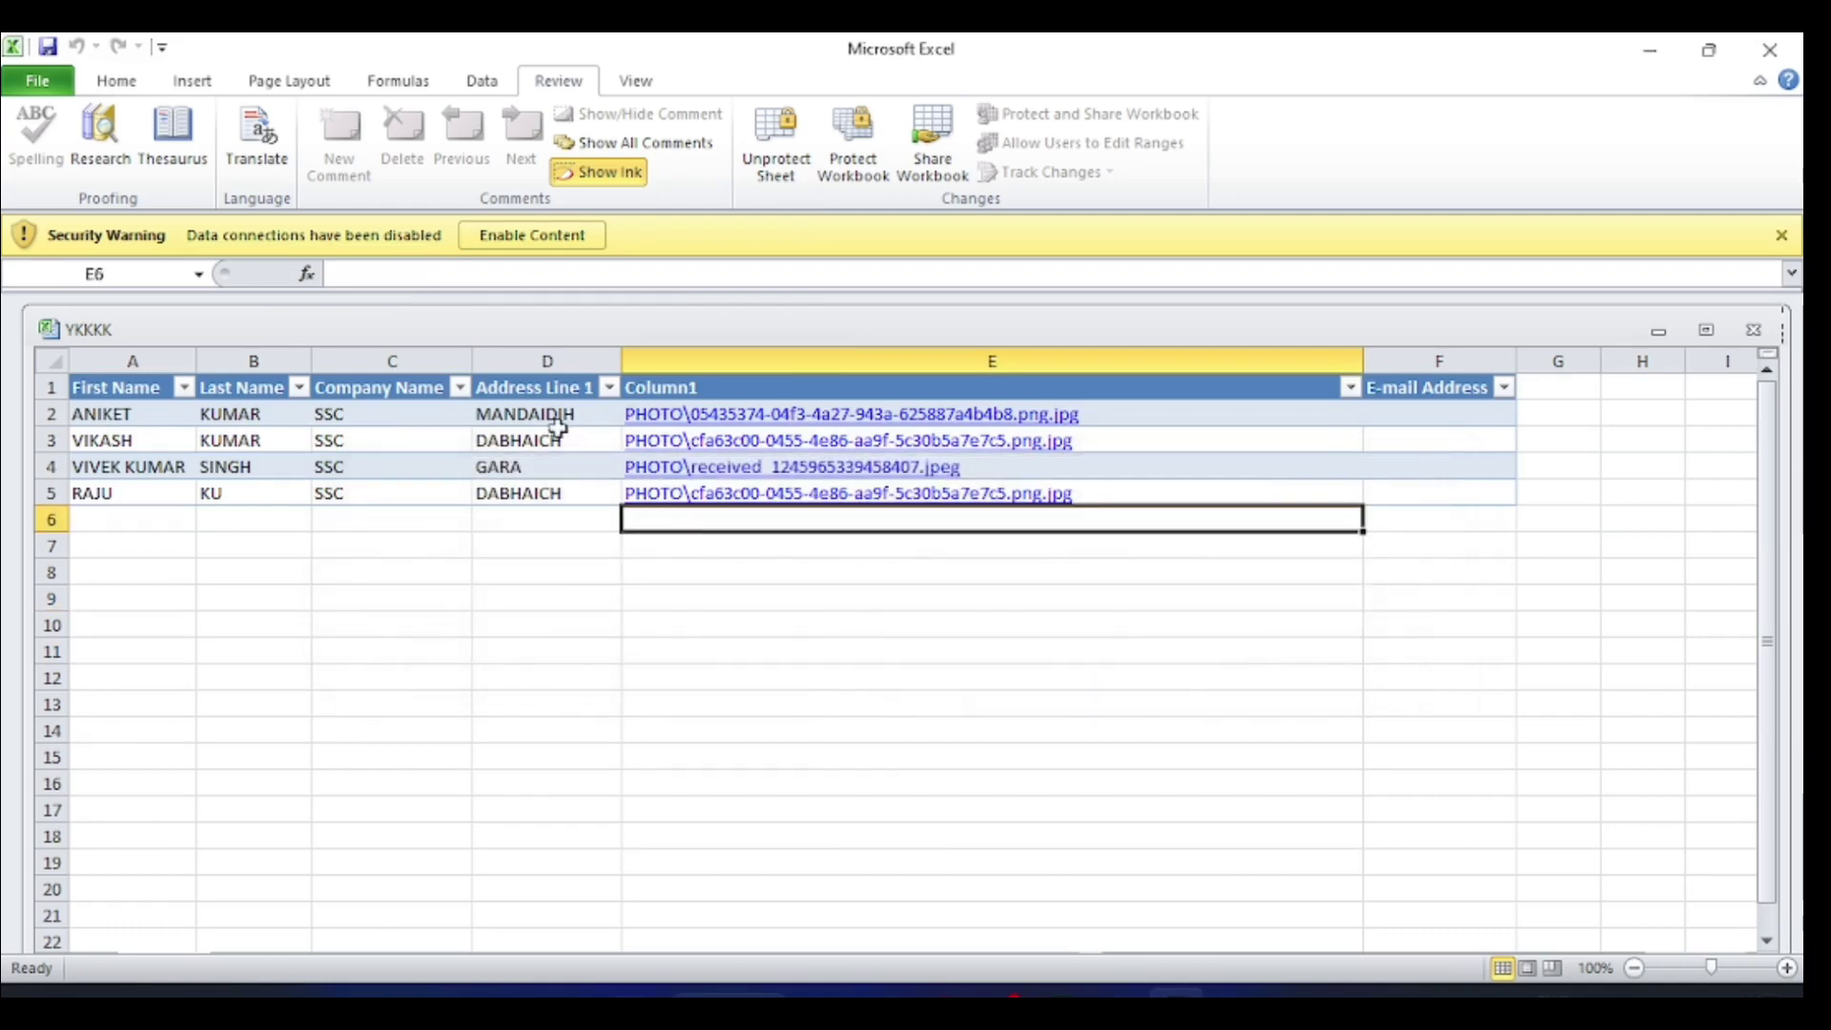
click(776, 157)
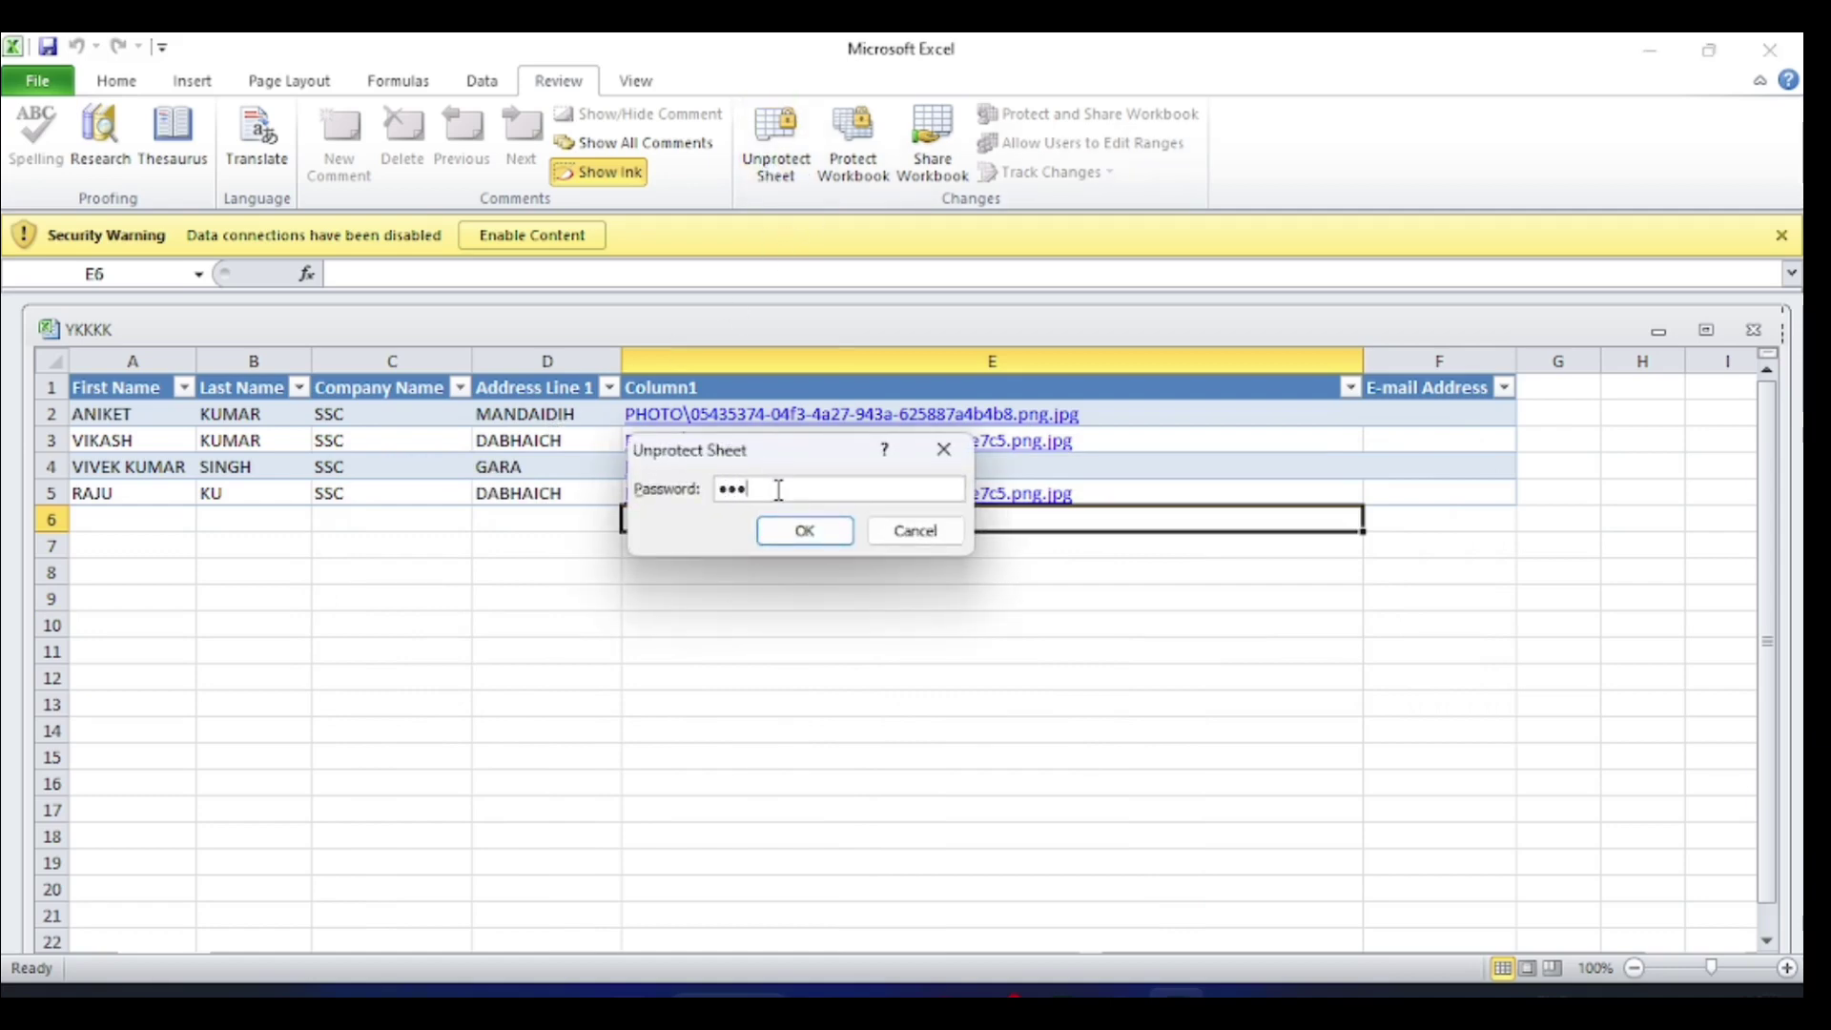
key(Return)
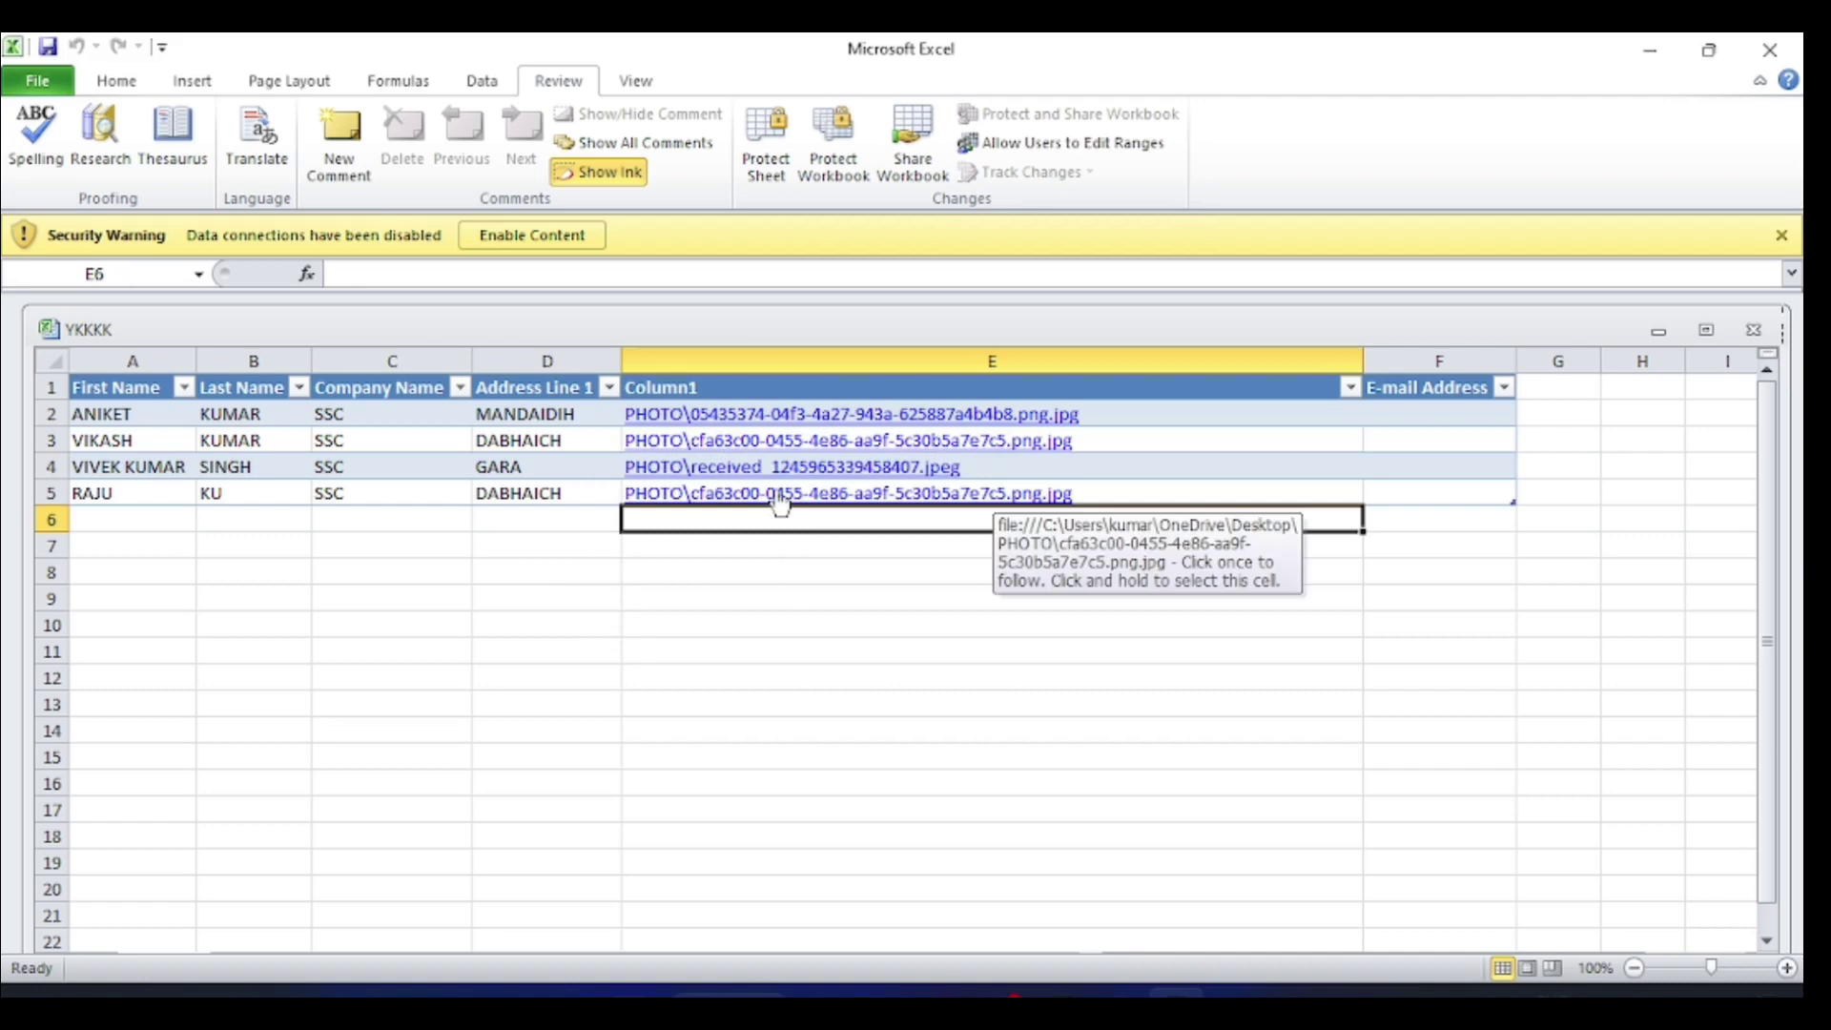
click(482, 589)
click(413, 503)
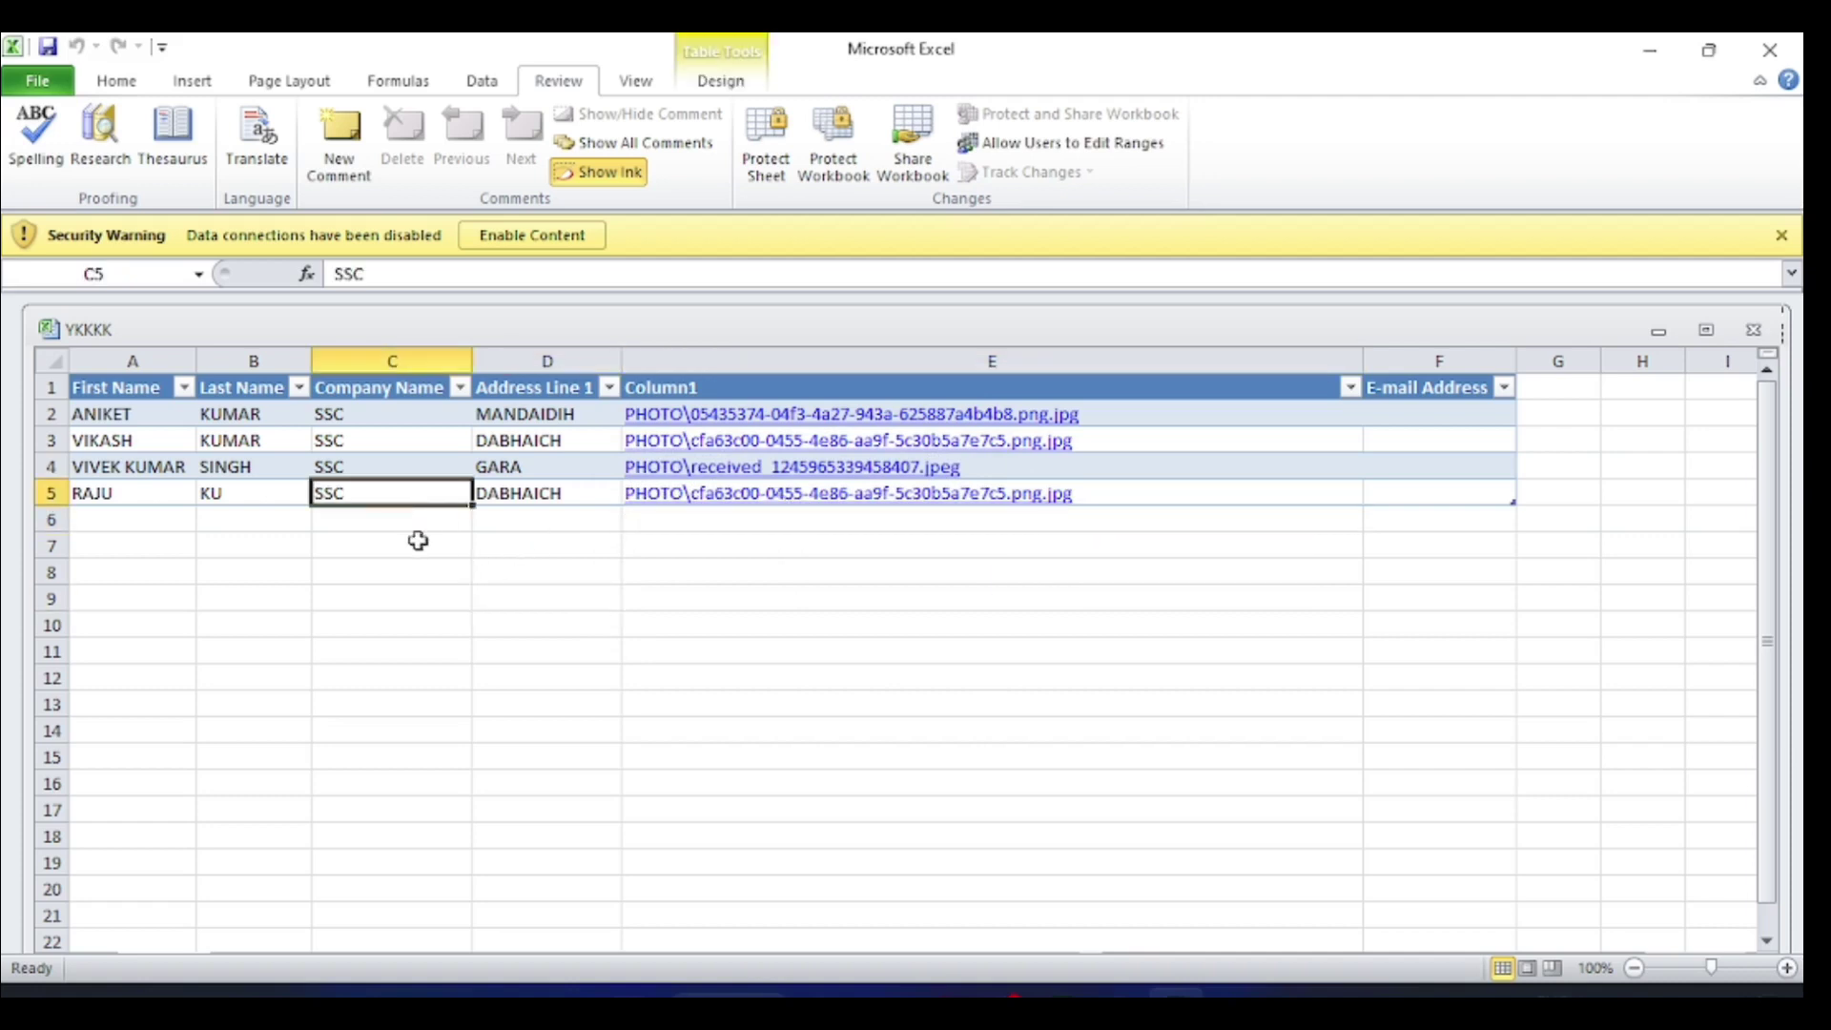
text(T)
key(BackSpace)
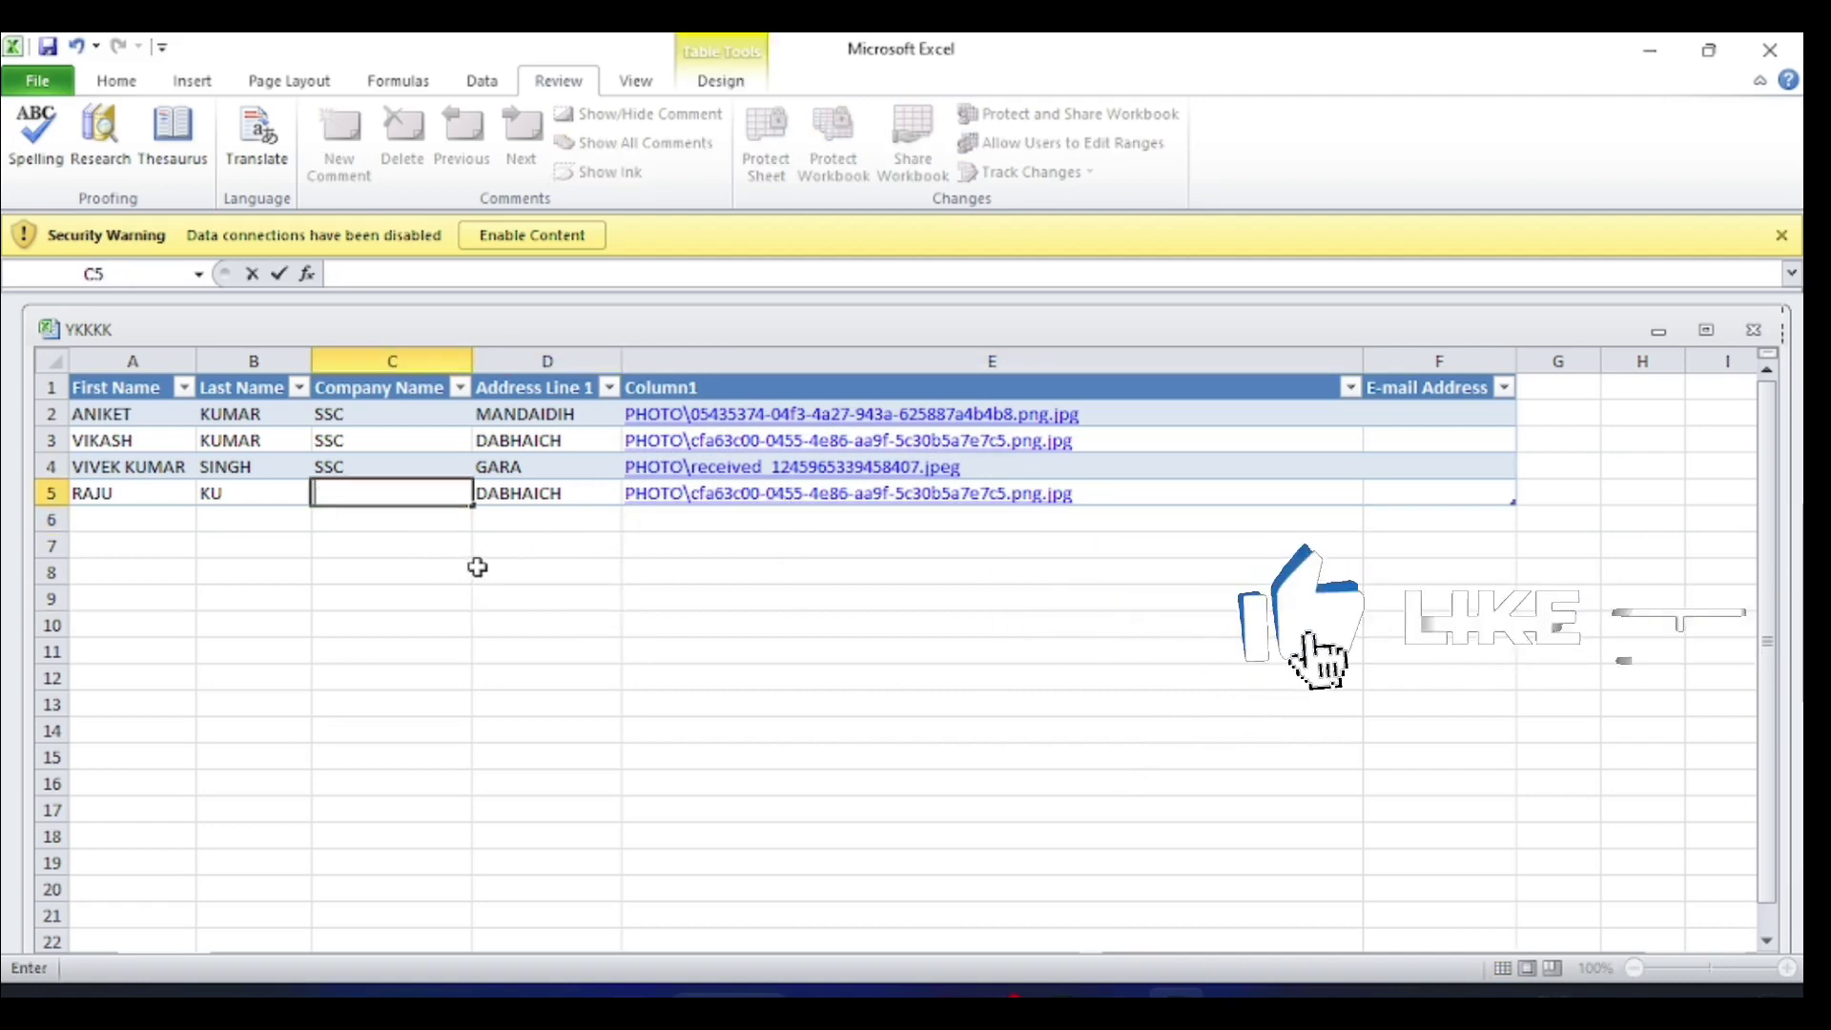
click(930, 599)
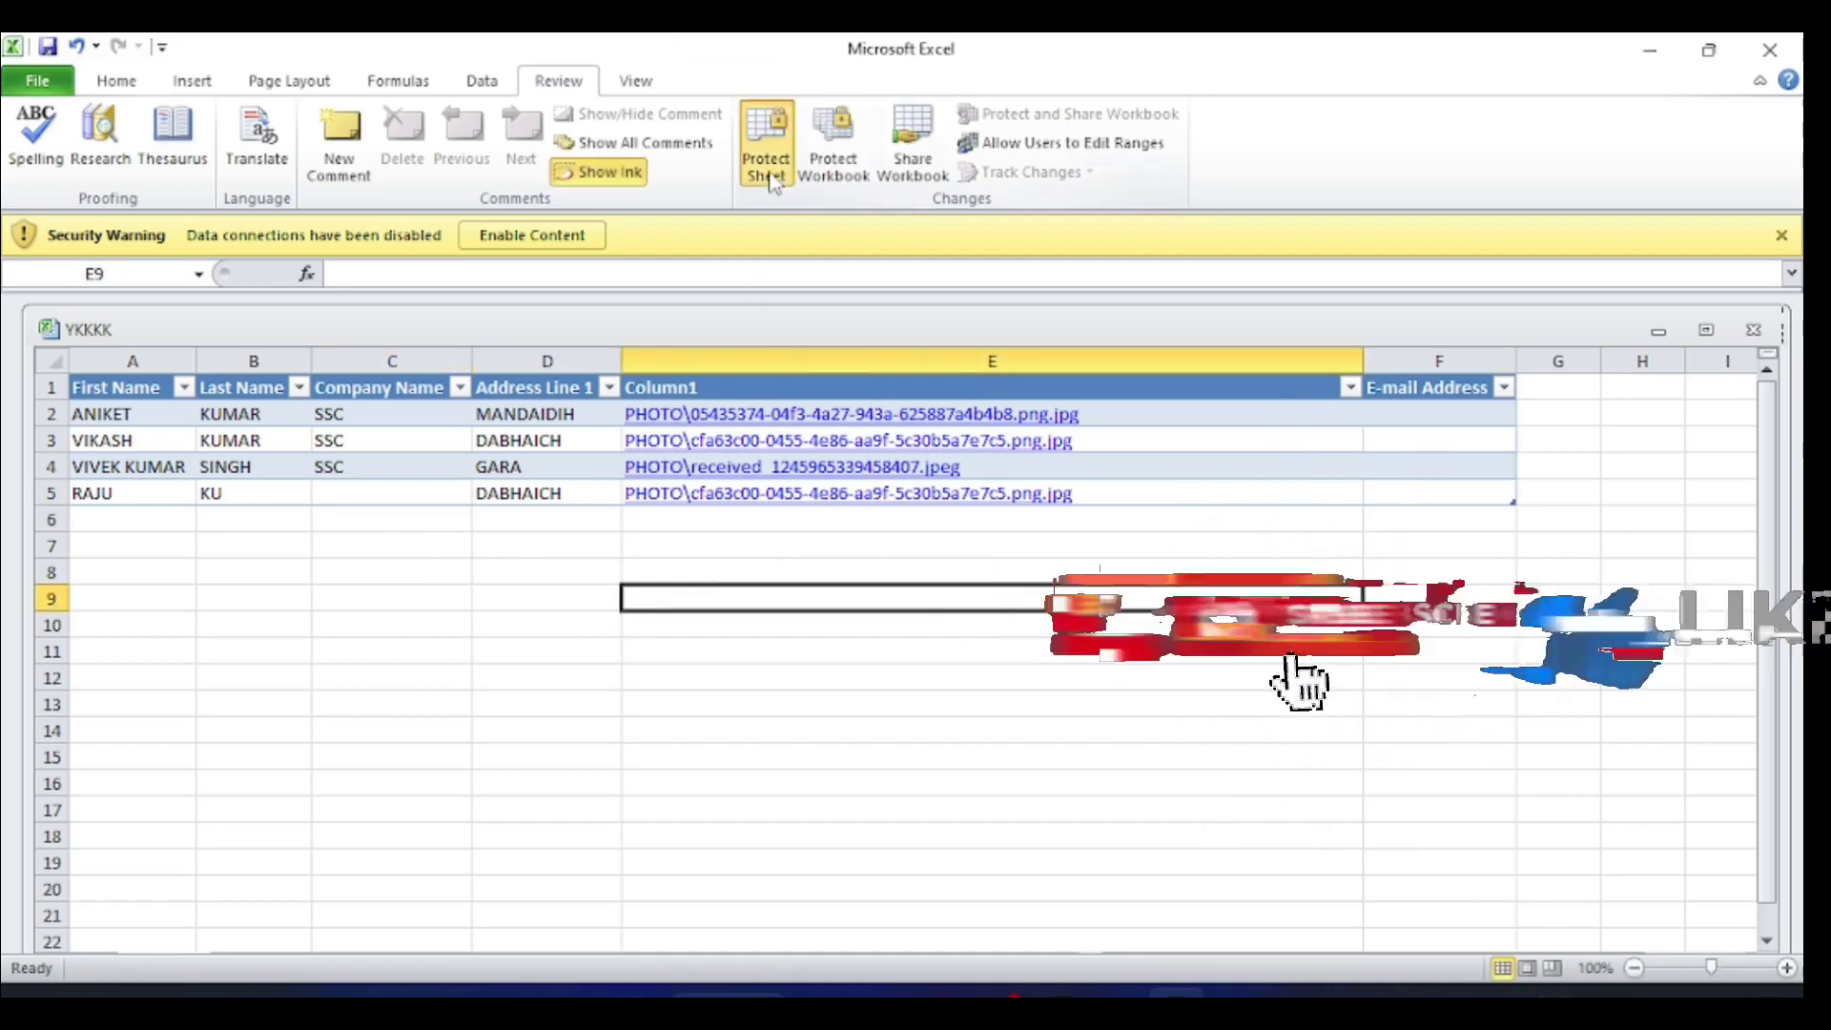
click(766, 143)
click(909, 667)
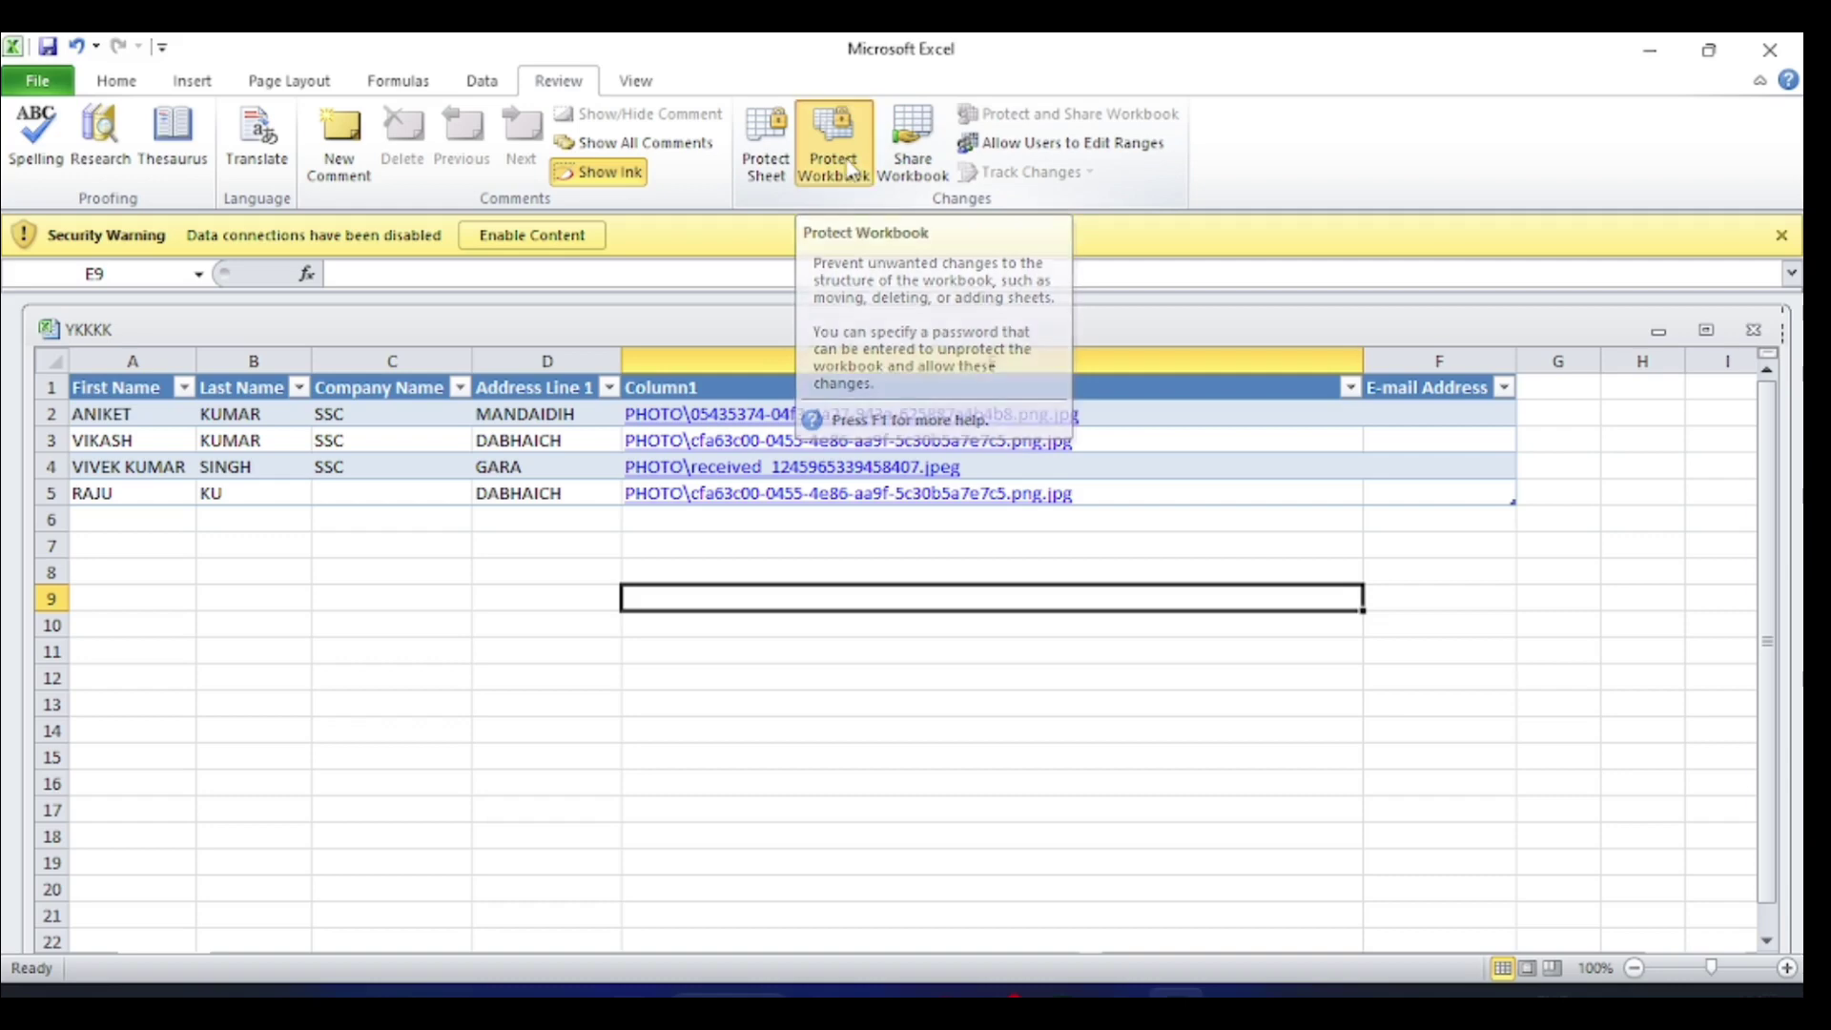
- Protect the workbook structure with a password, confirming it a second time
click(852, 172)
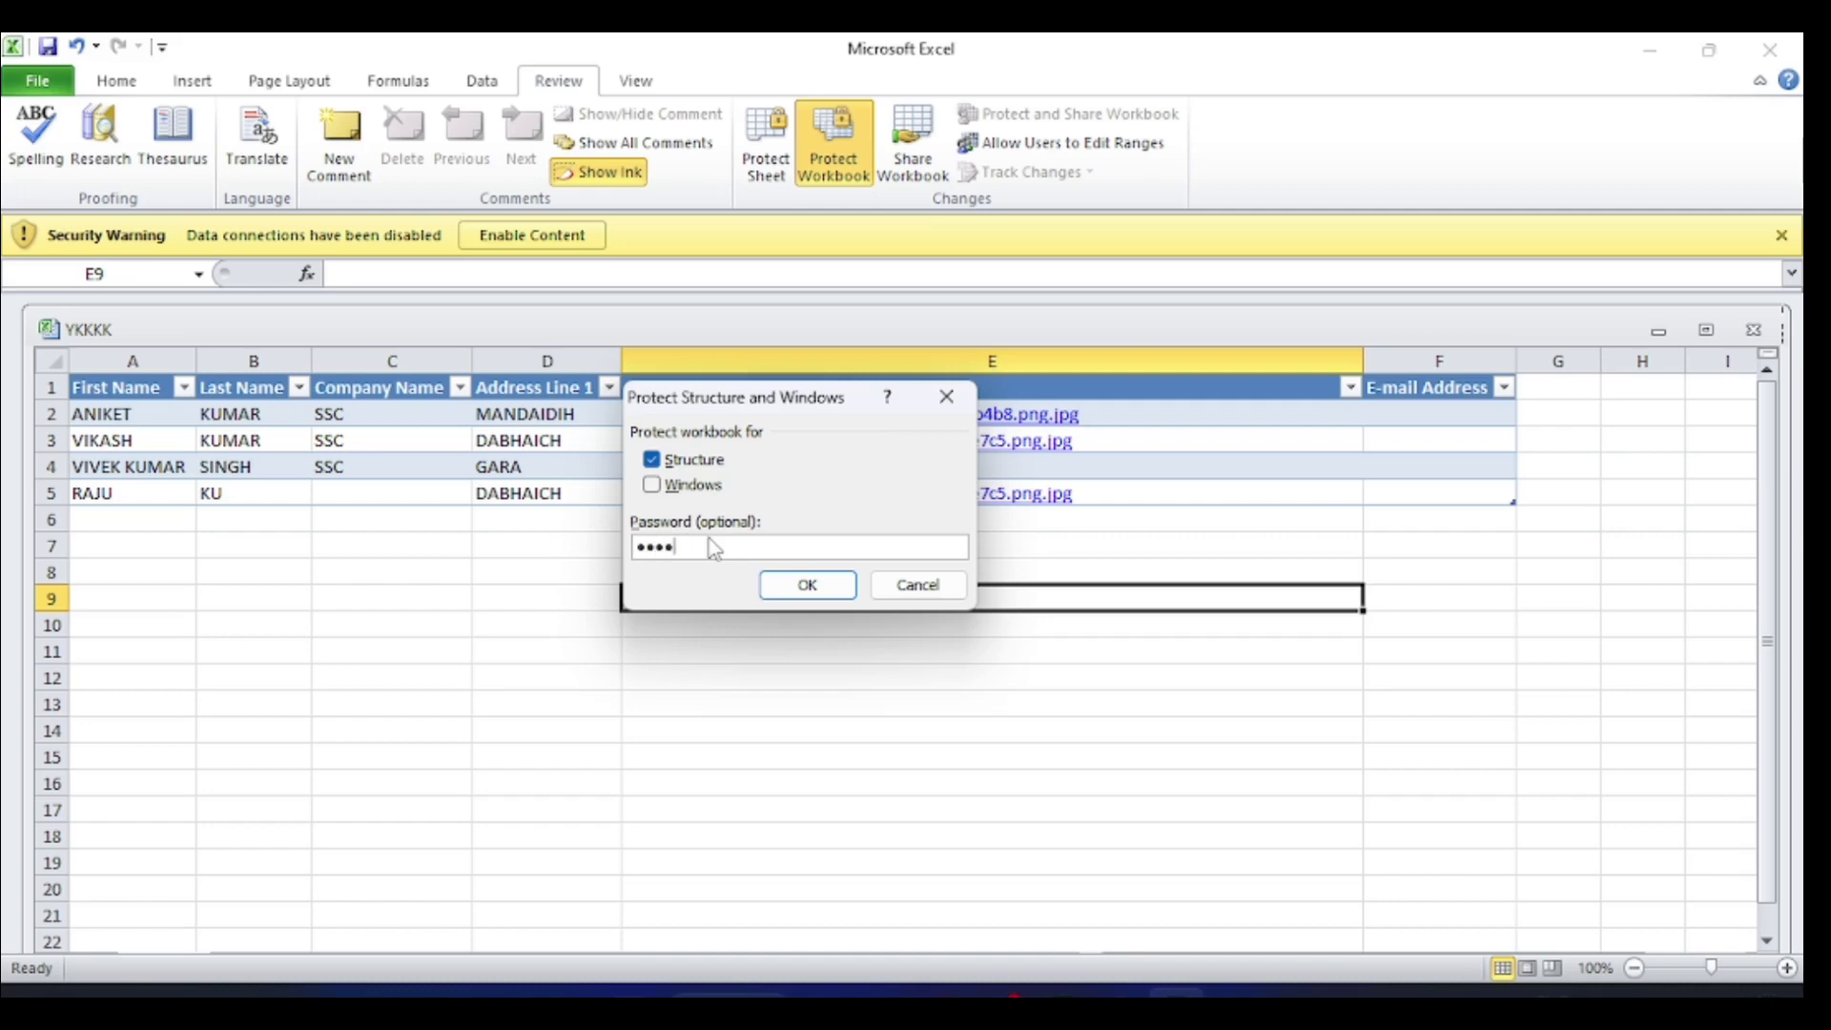
click(801, 585)
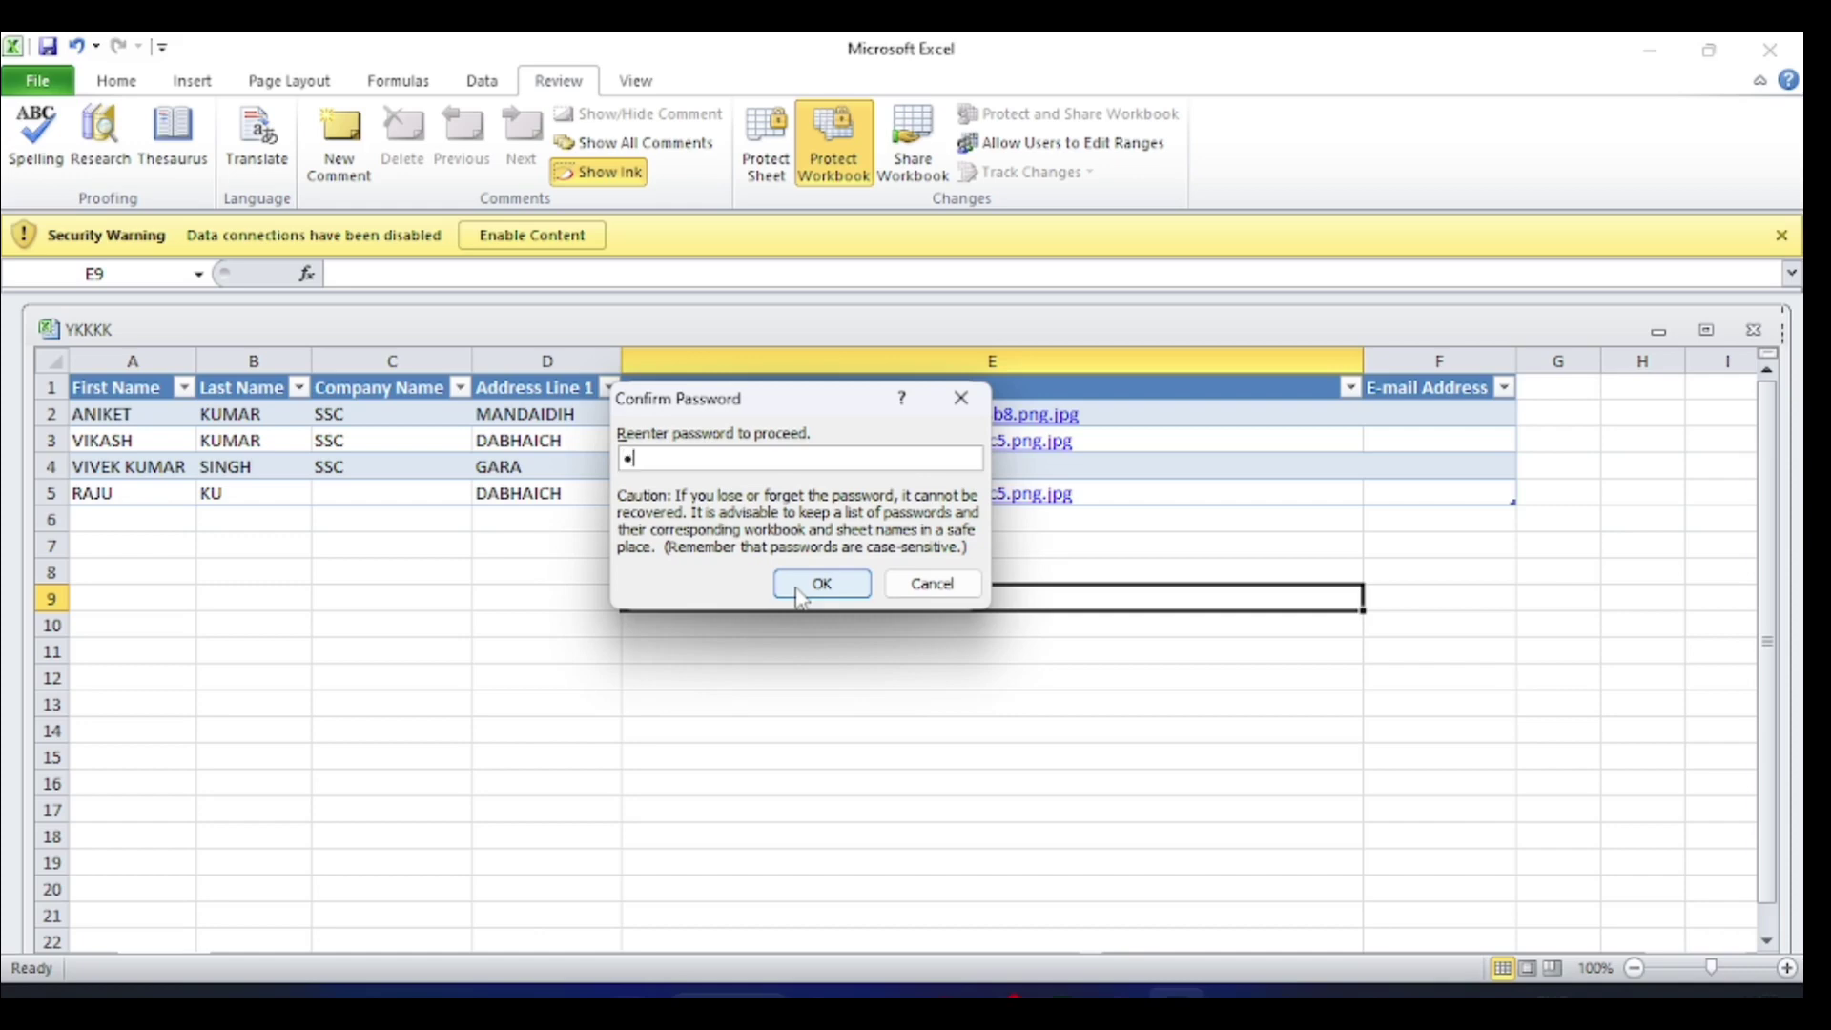
click(821, 584)
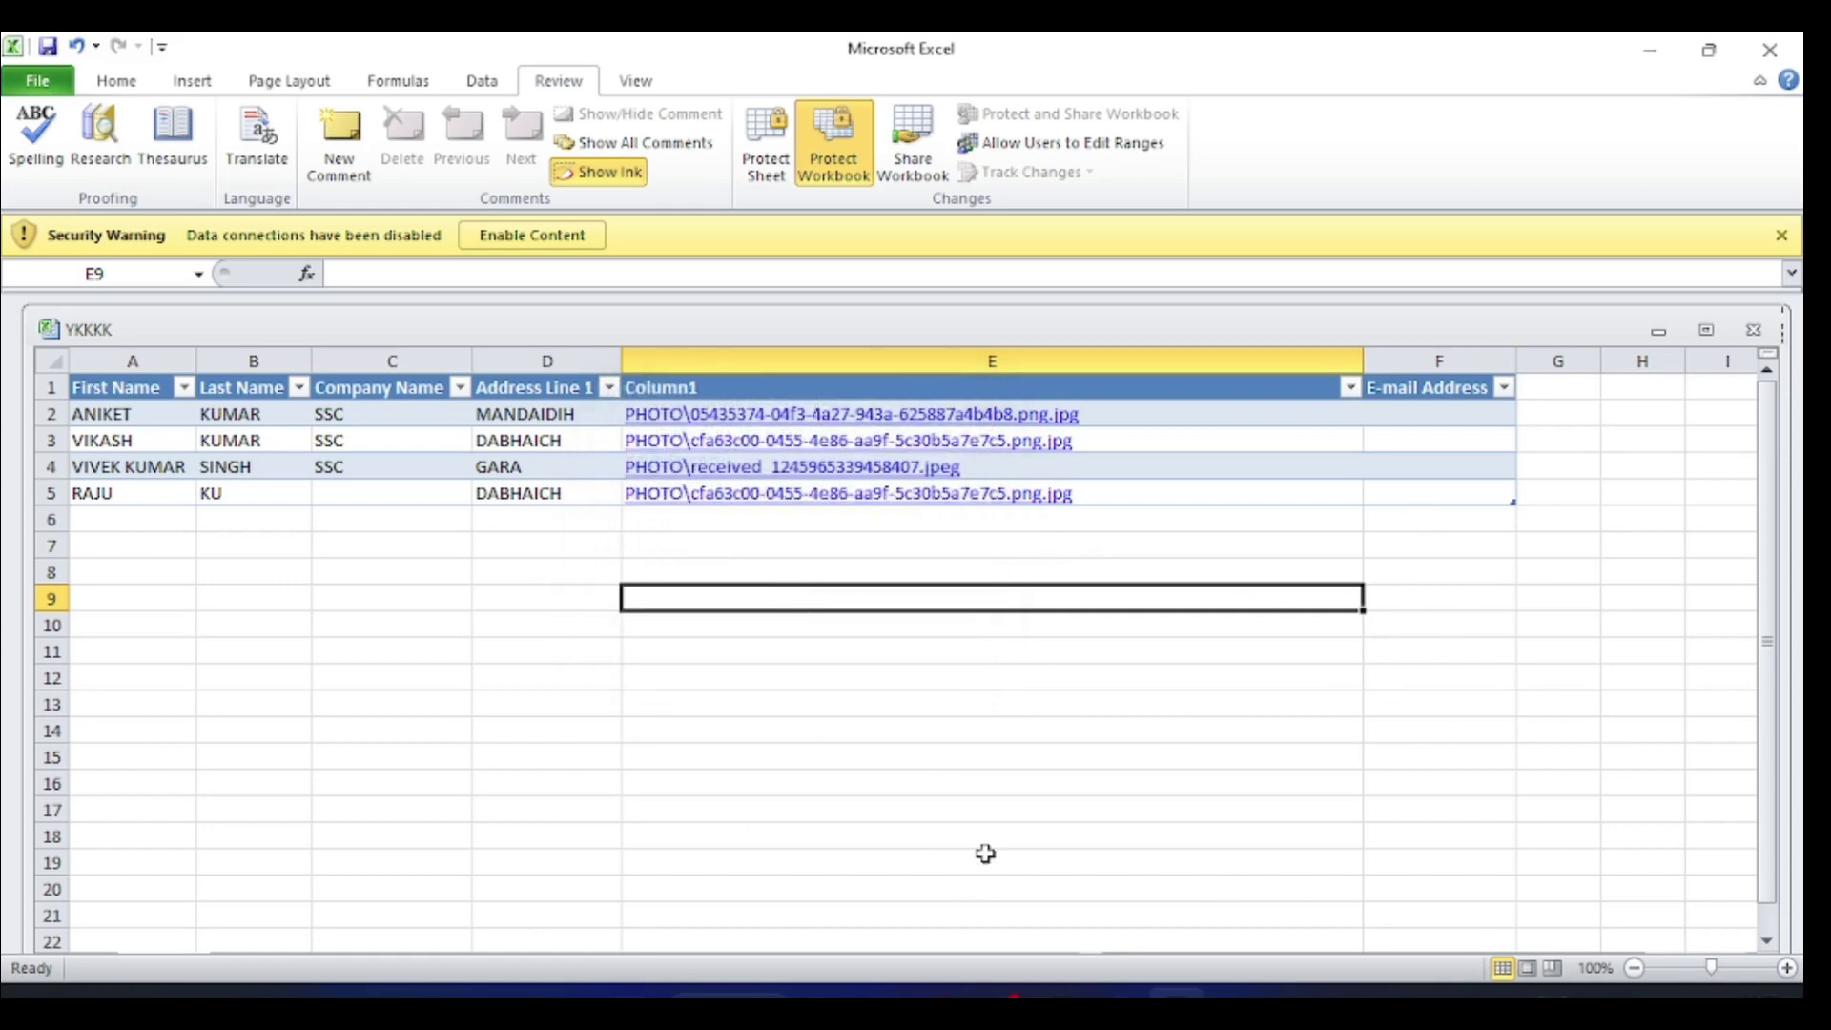
- Enter TYJTUL in cell D13 of the YKKKK sheet
scroll(899, 849, down, 5)
scroll(539, 785, up, 2)
scroll(457, 768, up, 3)
click(597, 703)
text(TYJT)
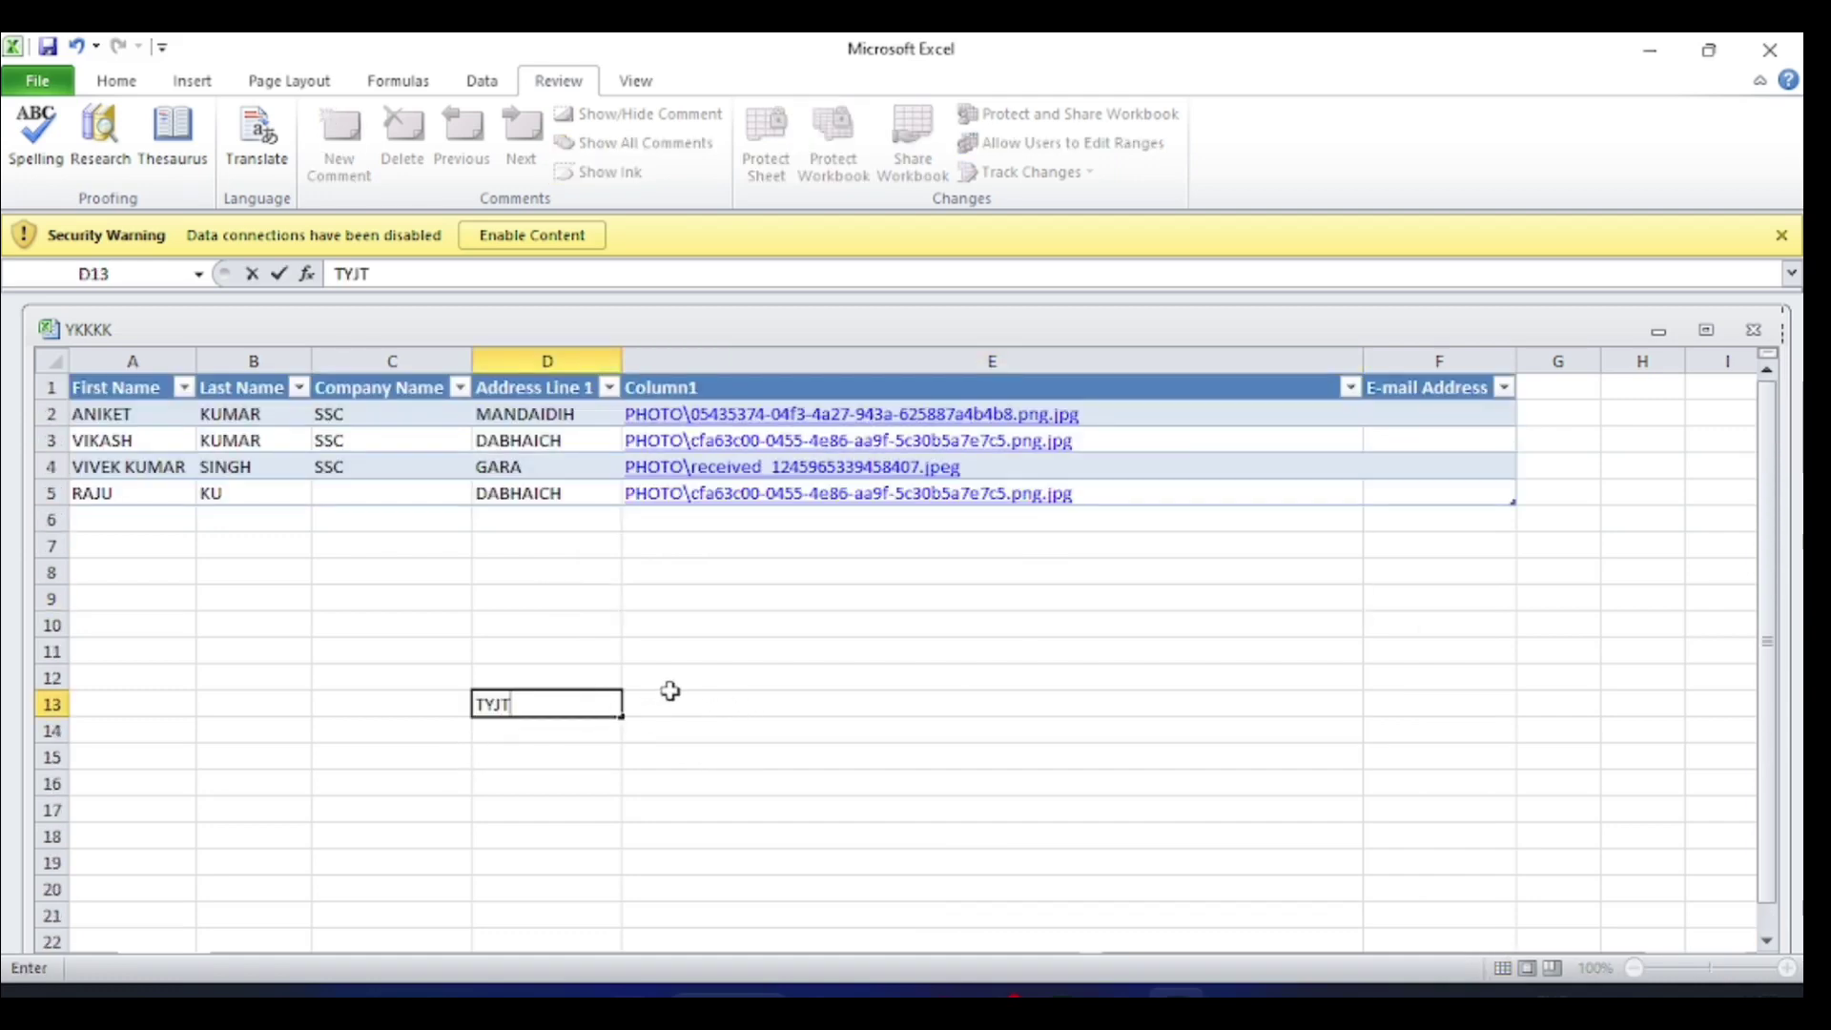
text(UL)
key(Return)
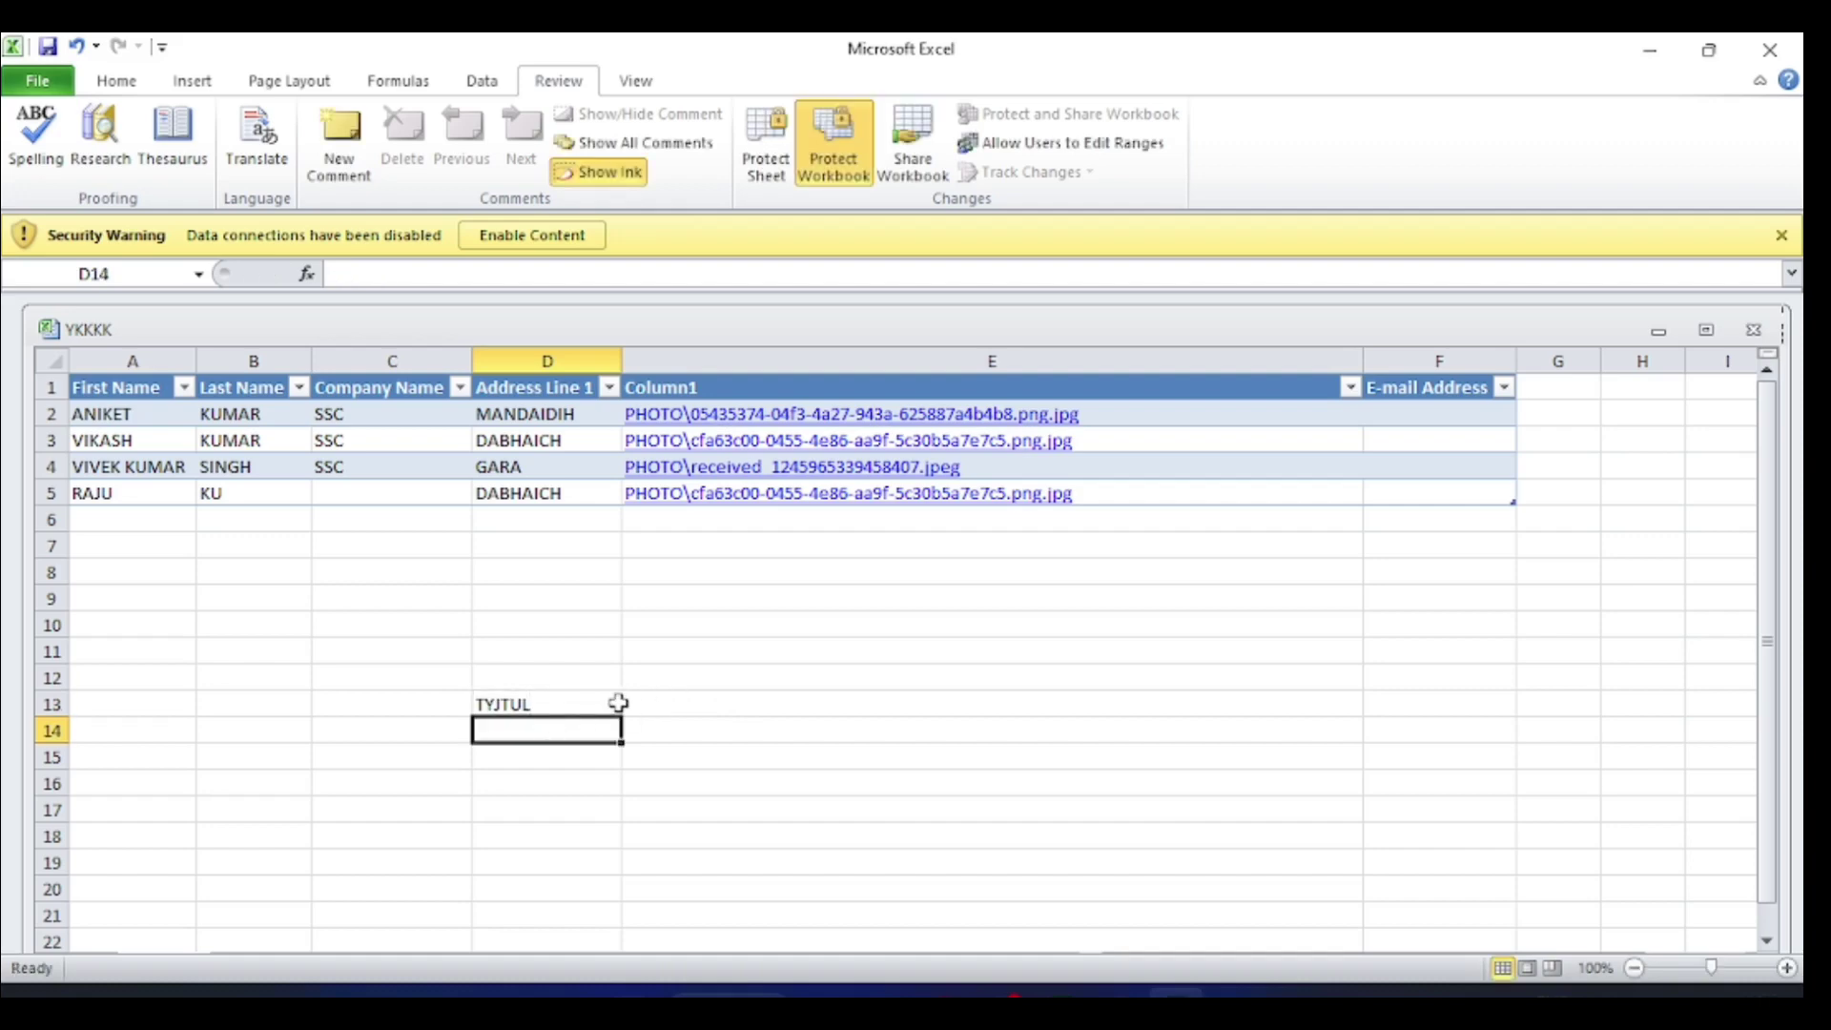
scroll(620, 705, down, 1)
scroll(621, 711, up, 1)
scroll(621, 710, down, 4)
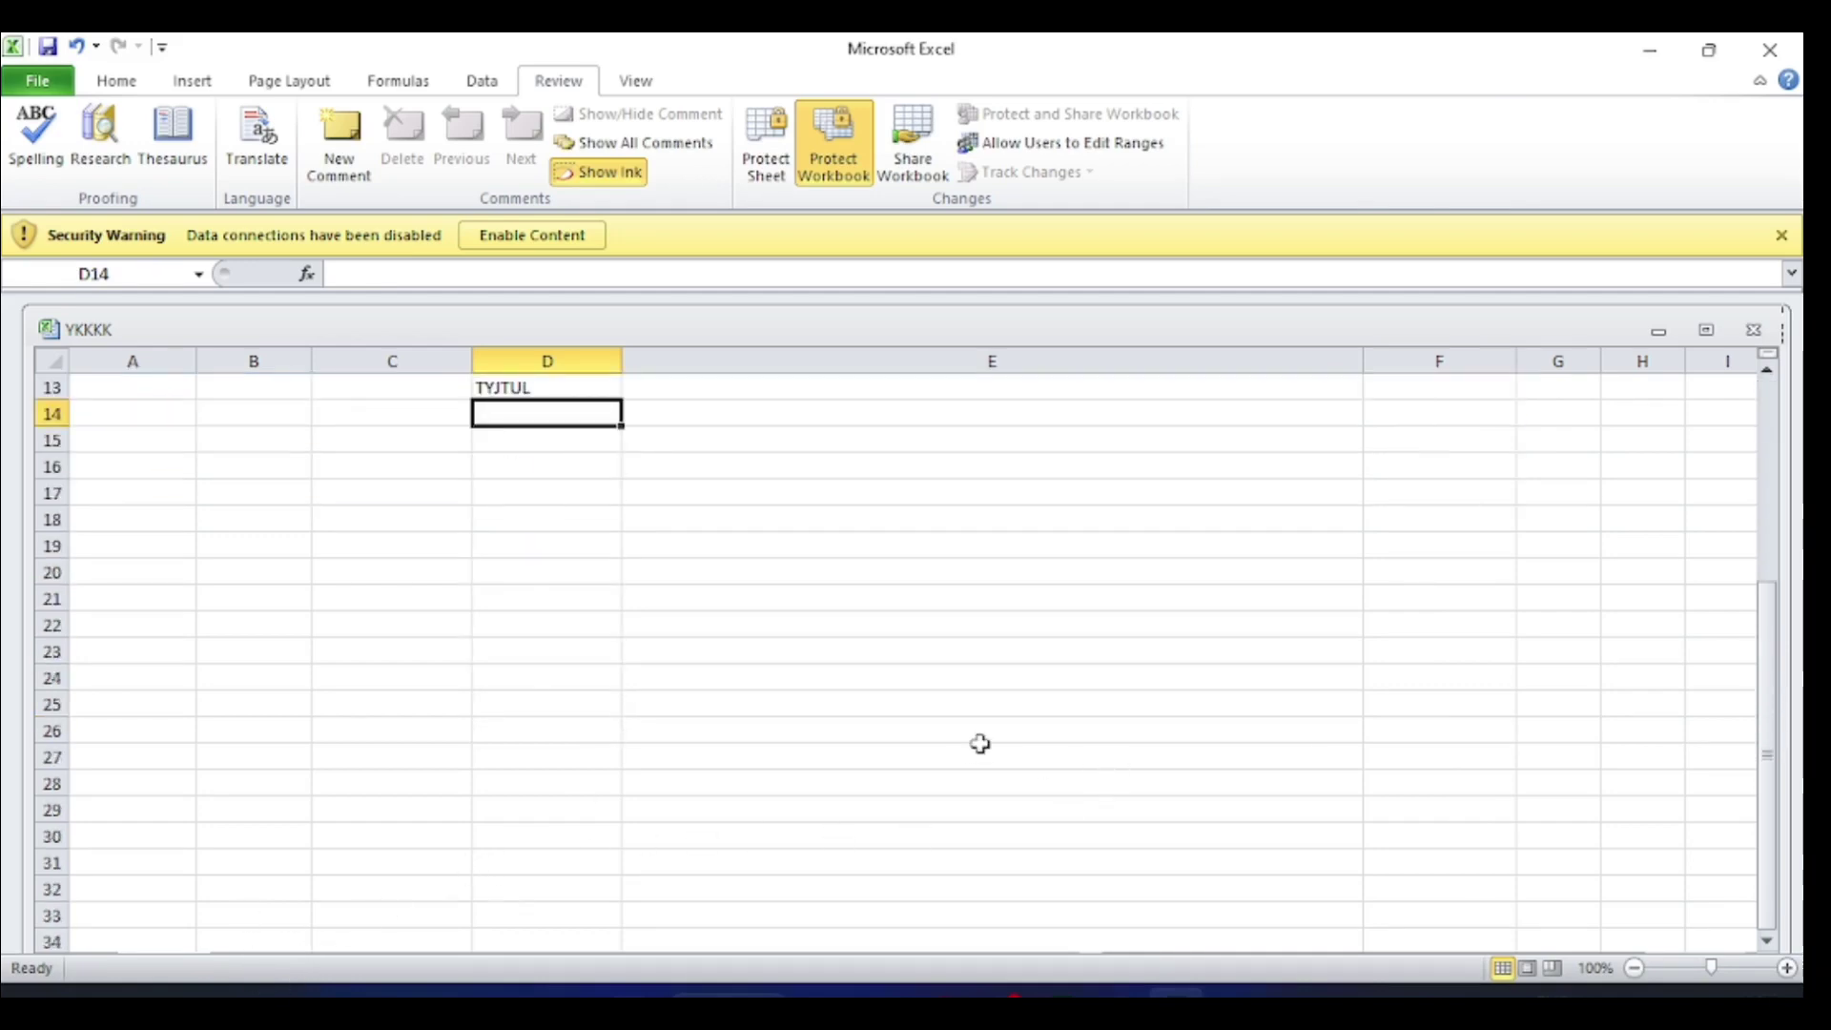
scroll(744, 620, up, 2)
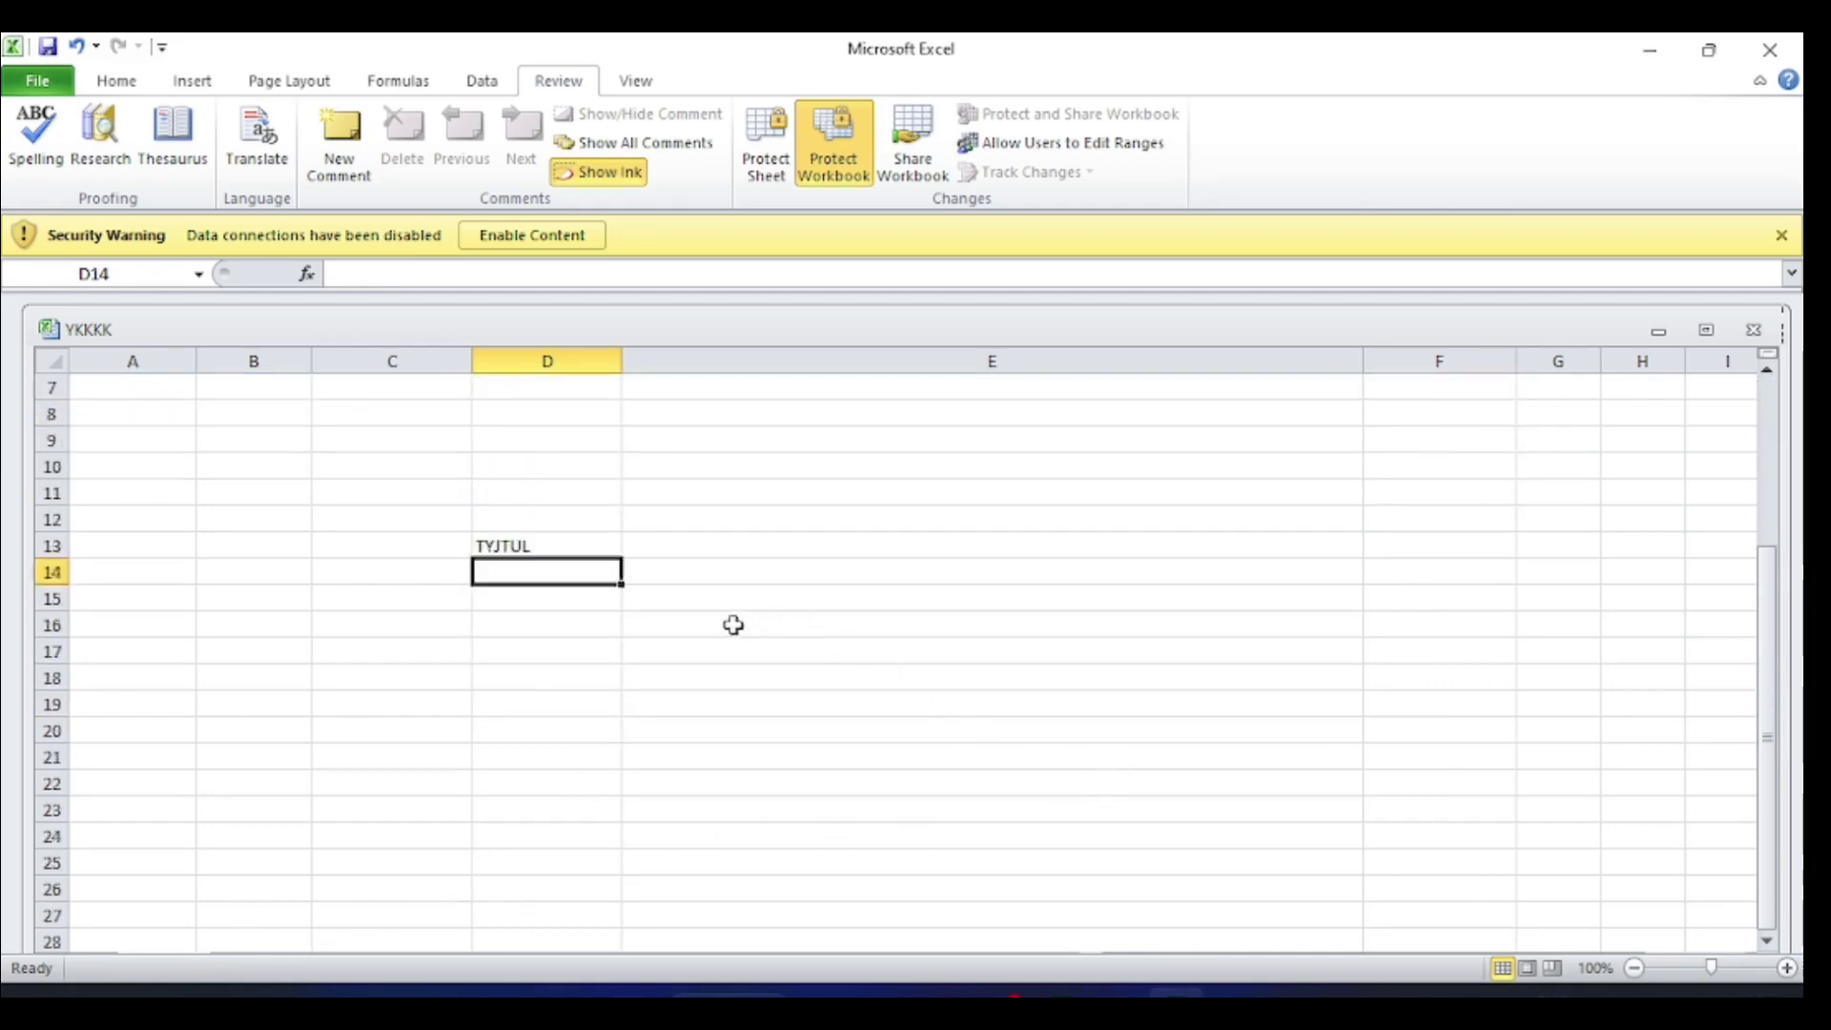
scroll(720, 611, up, 2)
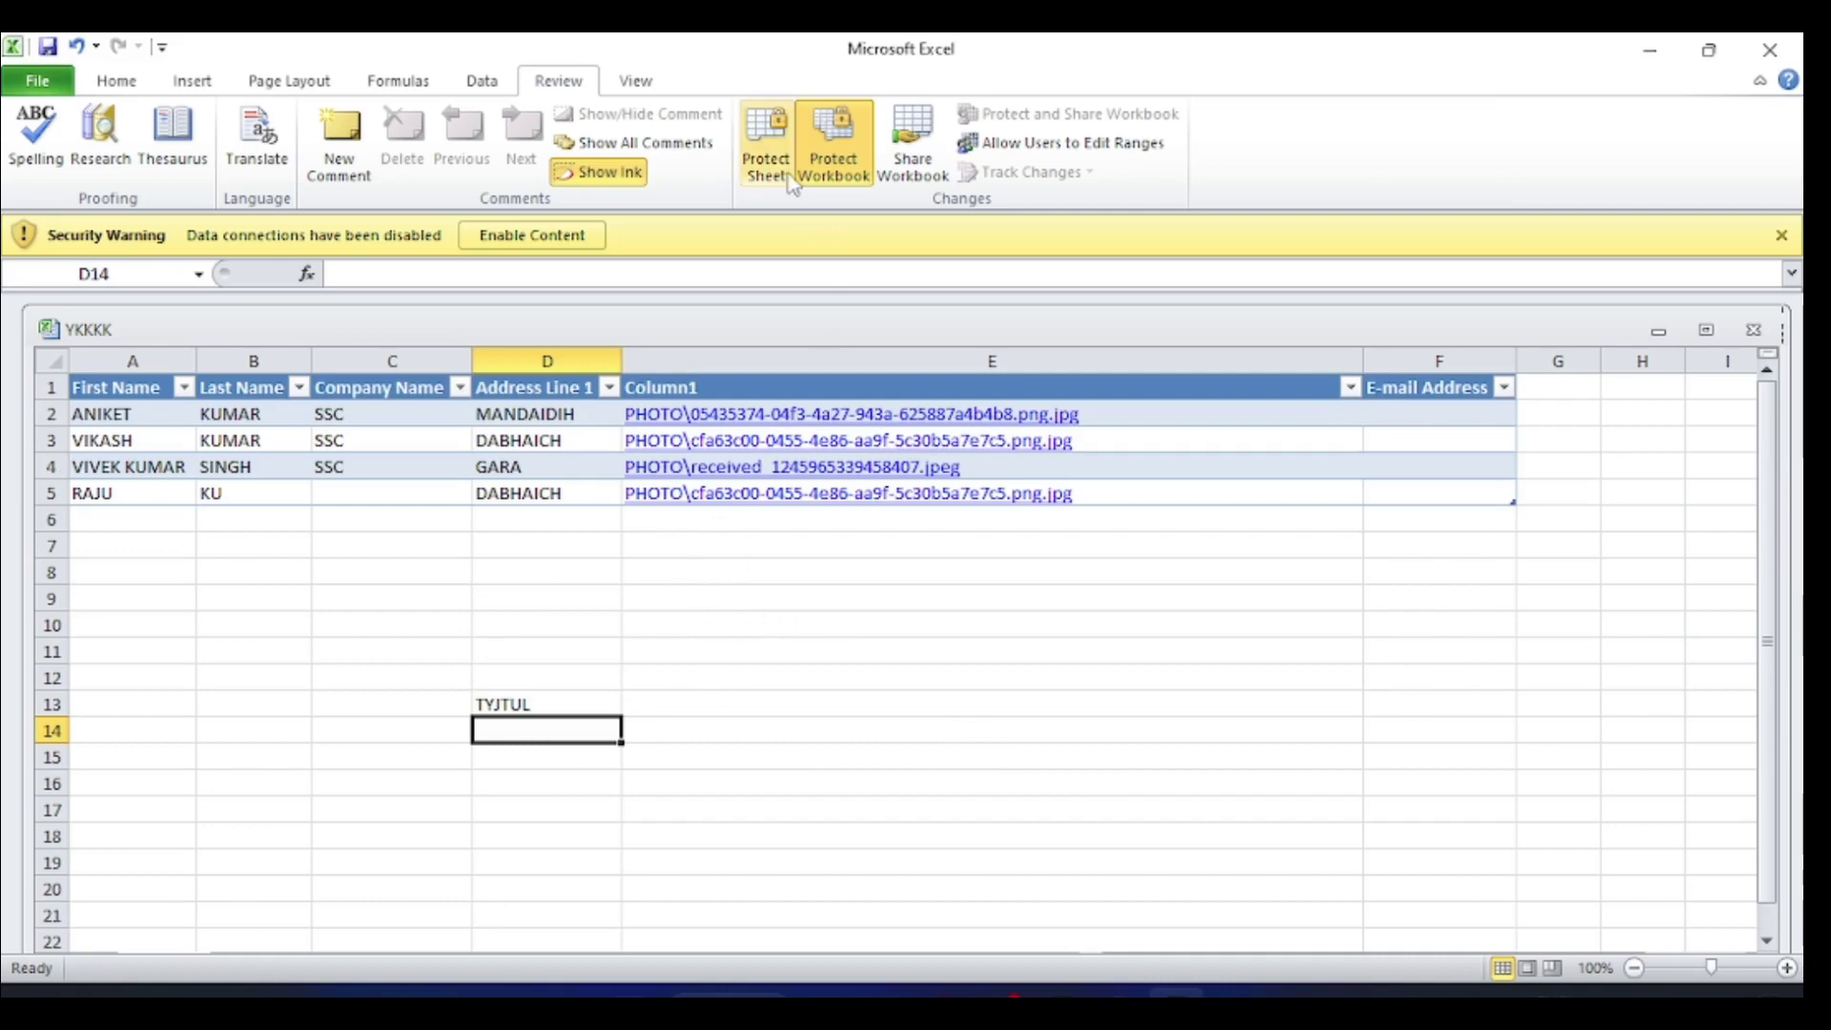
- Unprotect the workbook structure with its password, then try Share Workbook and dismiss the cannot-be-shared error
click(830, 162)
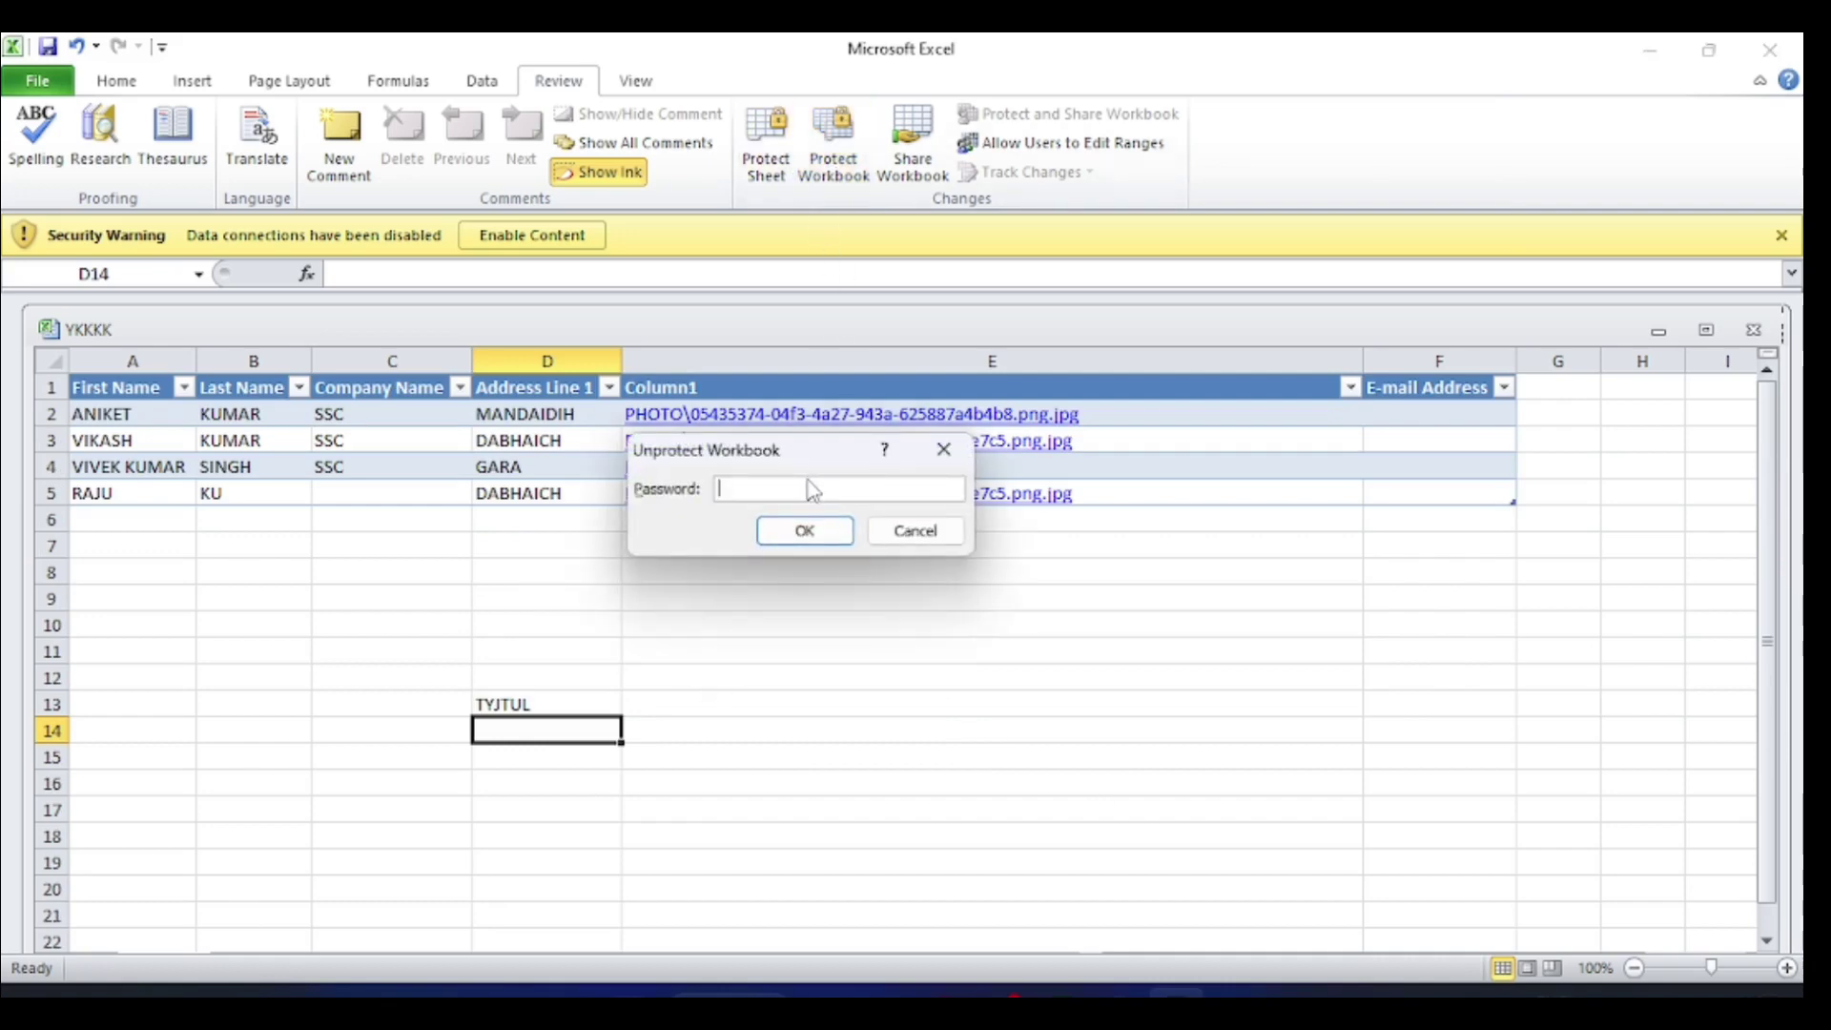
key(Return)
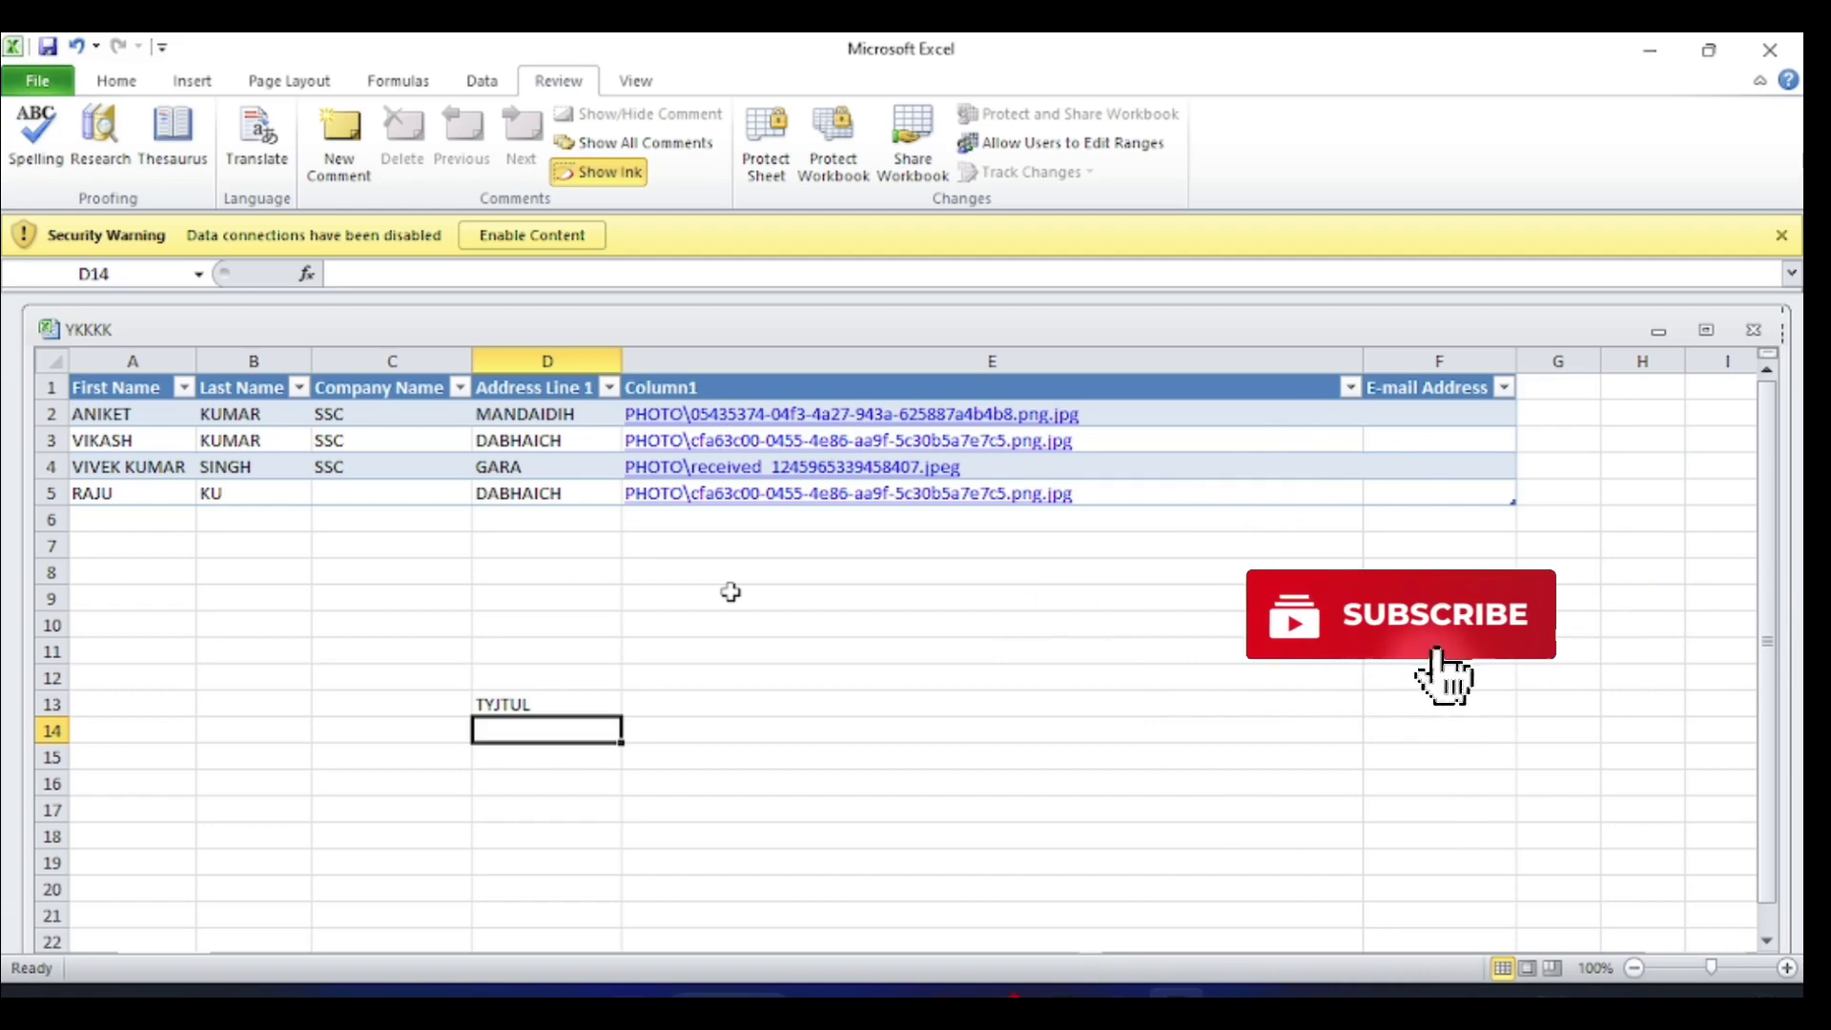
click(913, 157)
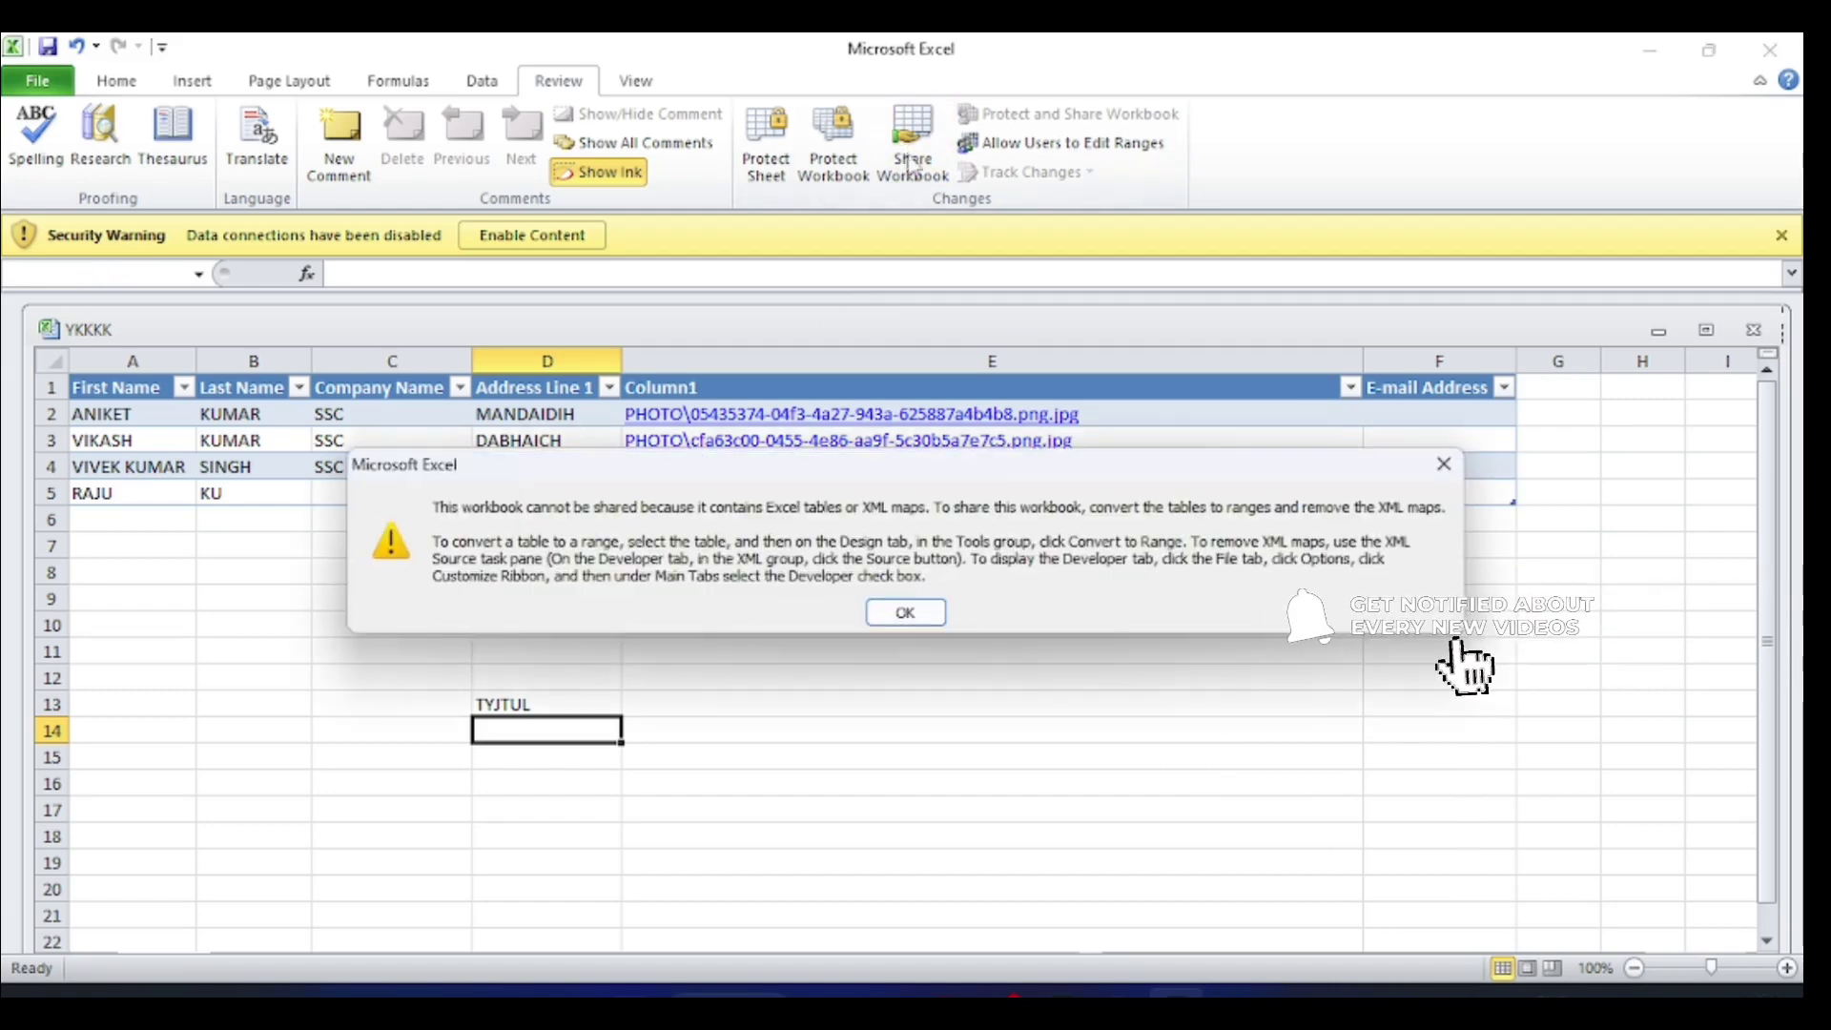
click(925, 620)
click(915, 153)
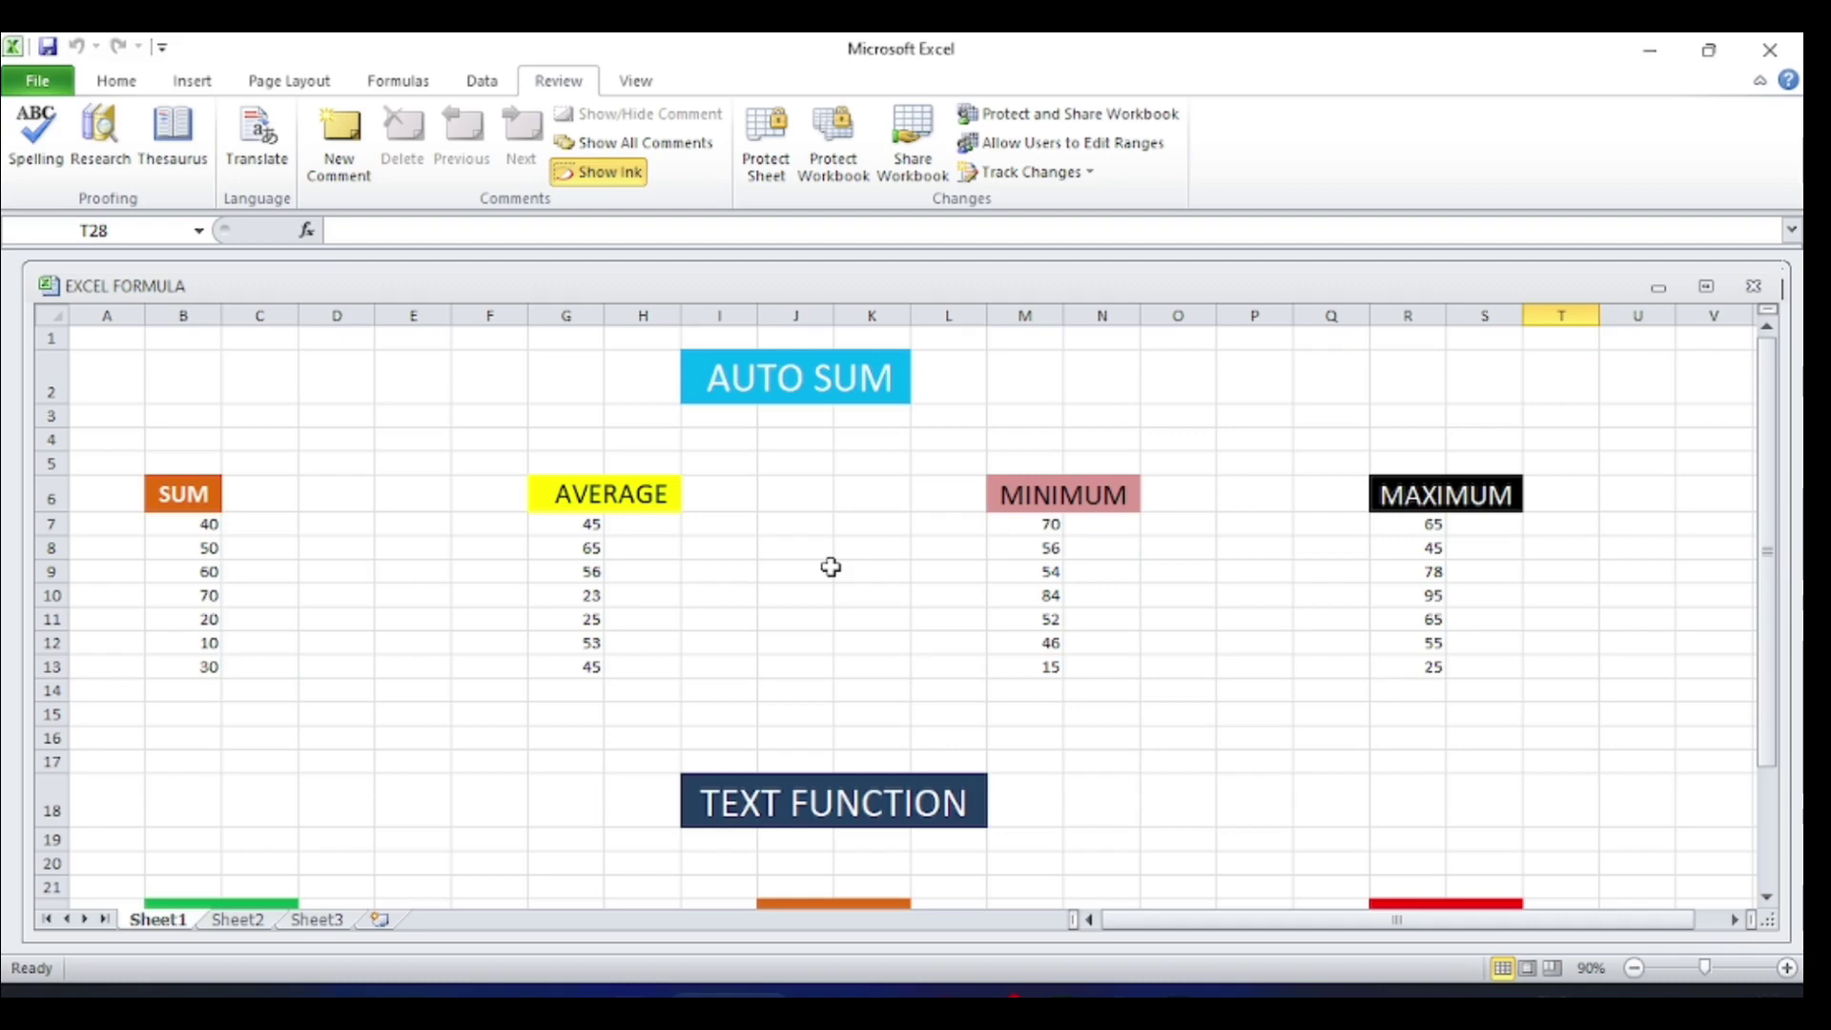
- Protect the EXCEL FORMULA workbook for sharing with track changes using a confirmed password, saving it as shared
scroll(839, 585, down, 1)
scroll(847, 601, down, 3)
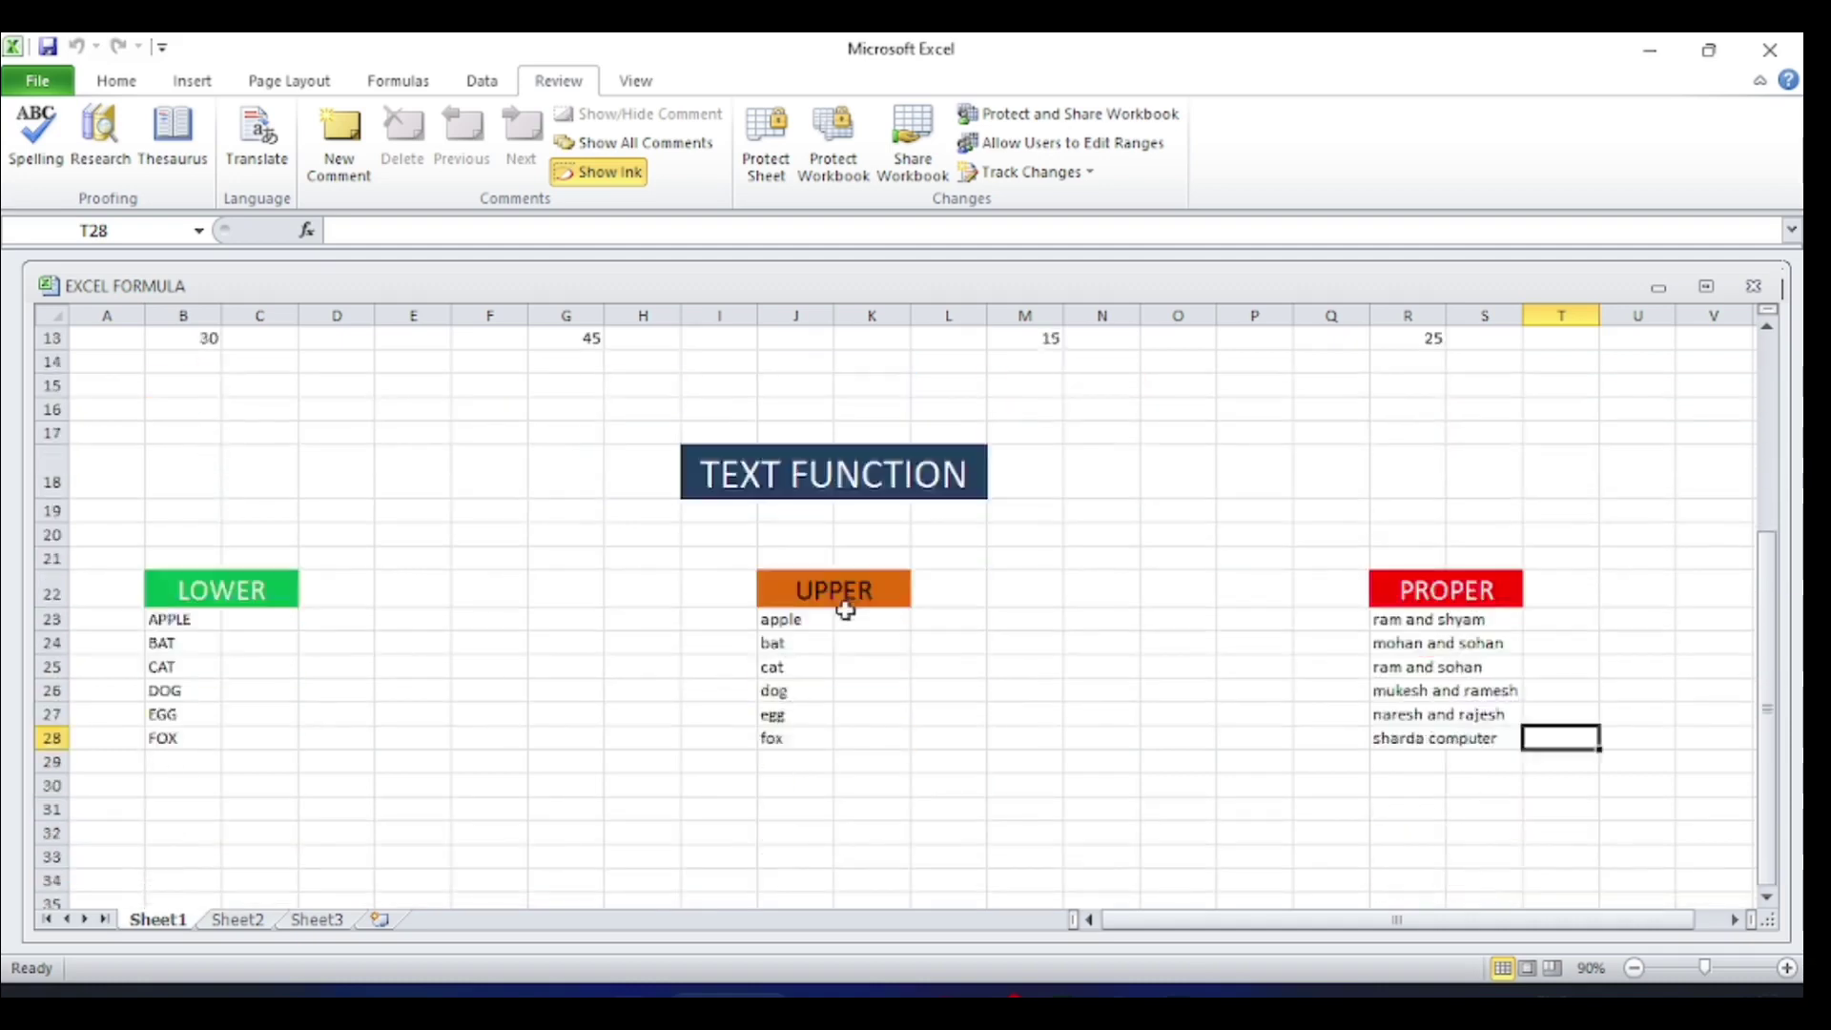
scroll(845, 610, down, 1)
scroll(848, 628, up, 3)
scroll(850, 622, up, 2)
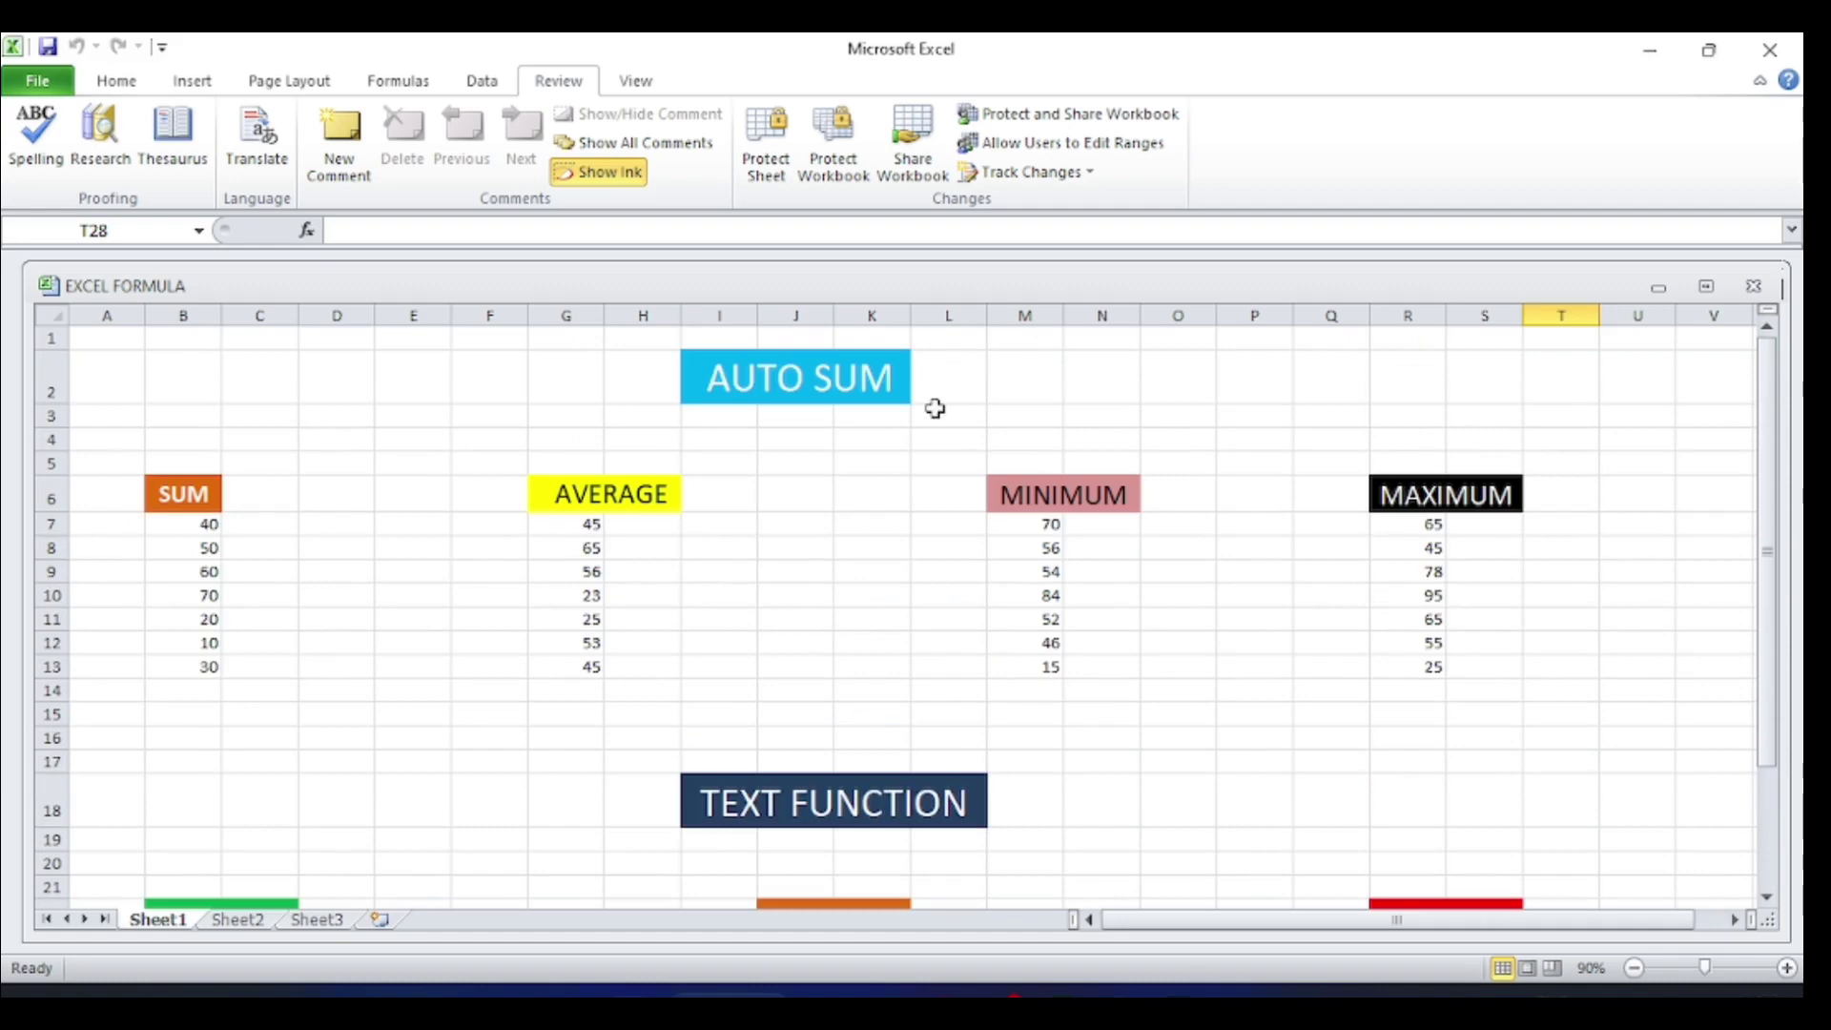
click(1060, 118)
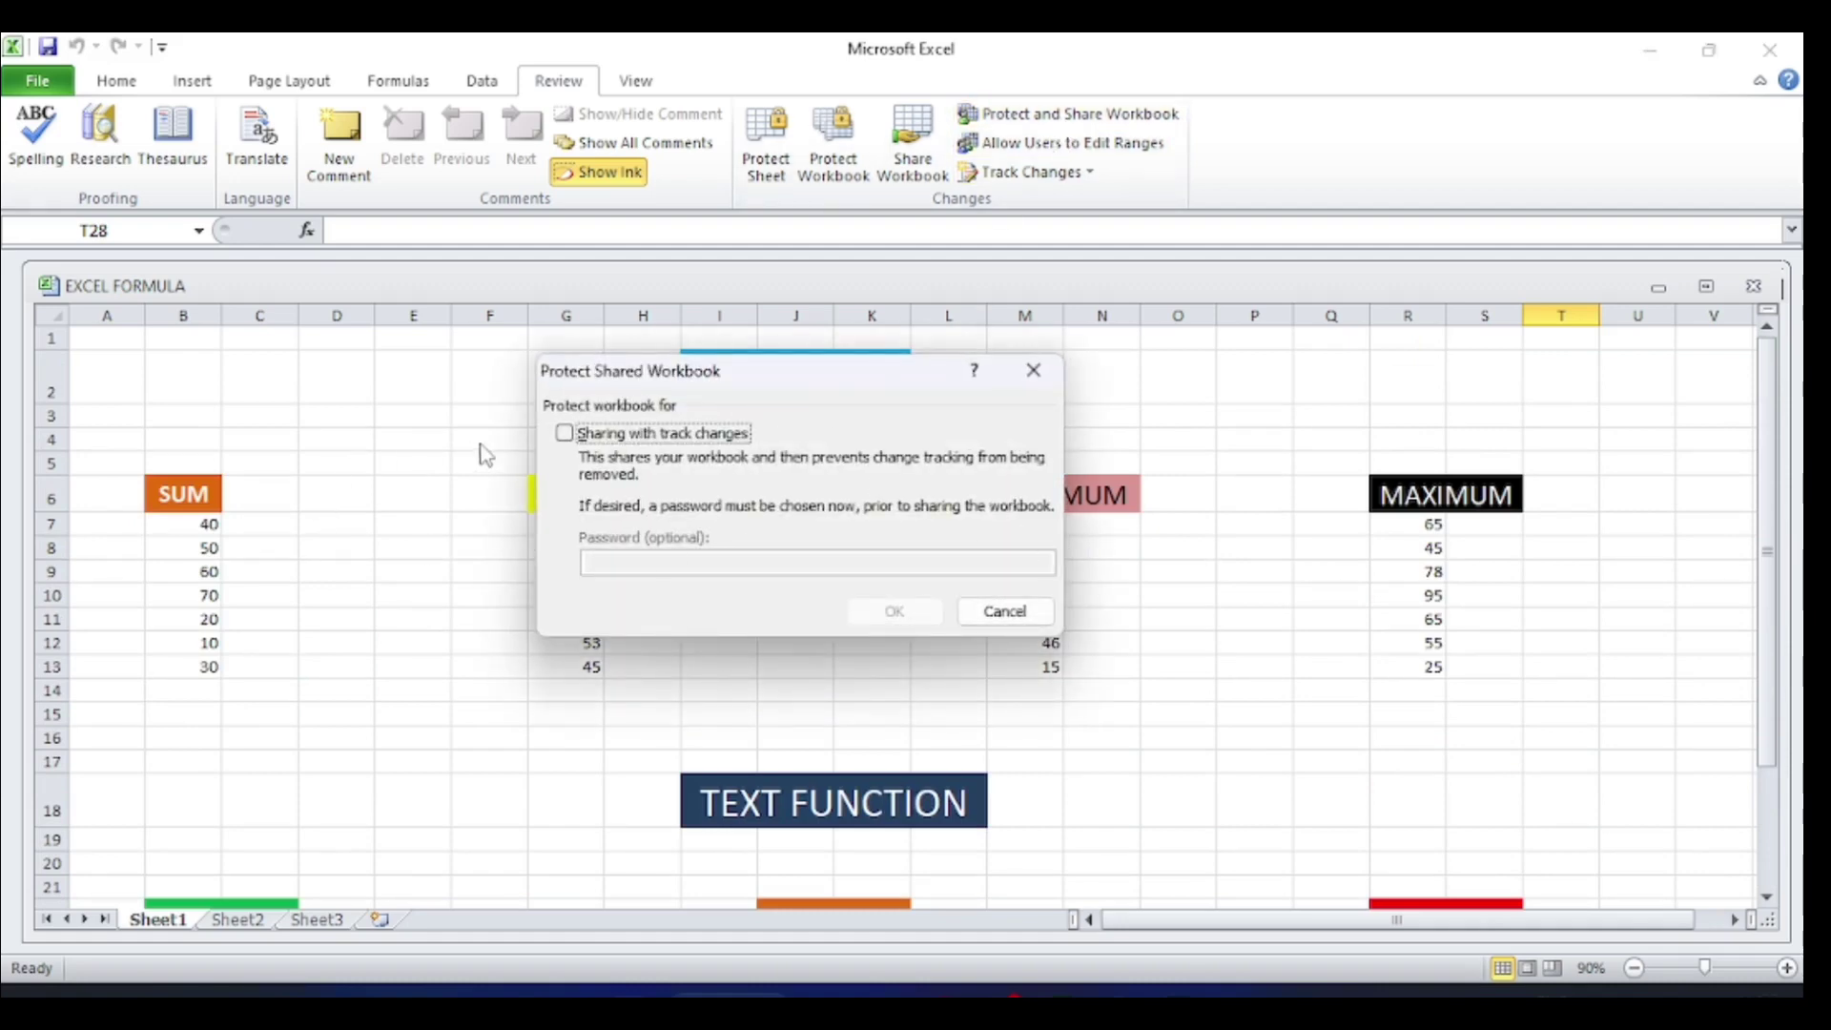
click(564, 433)
click(644, 566)
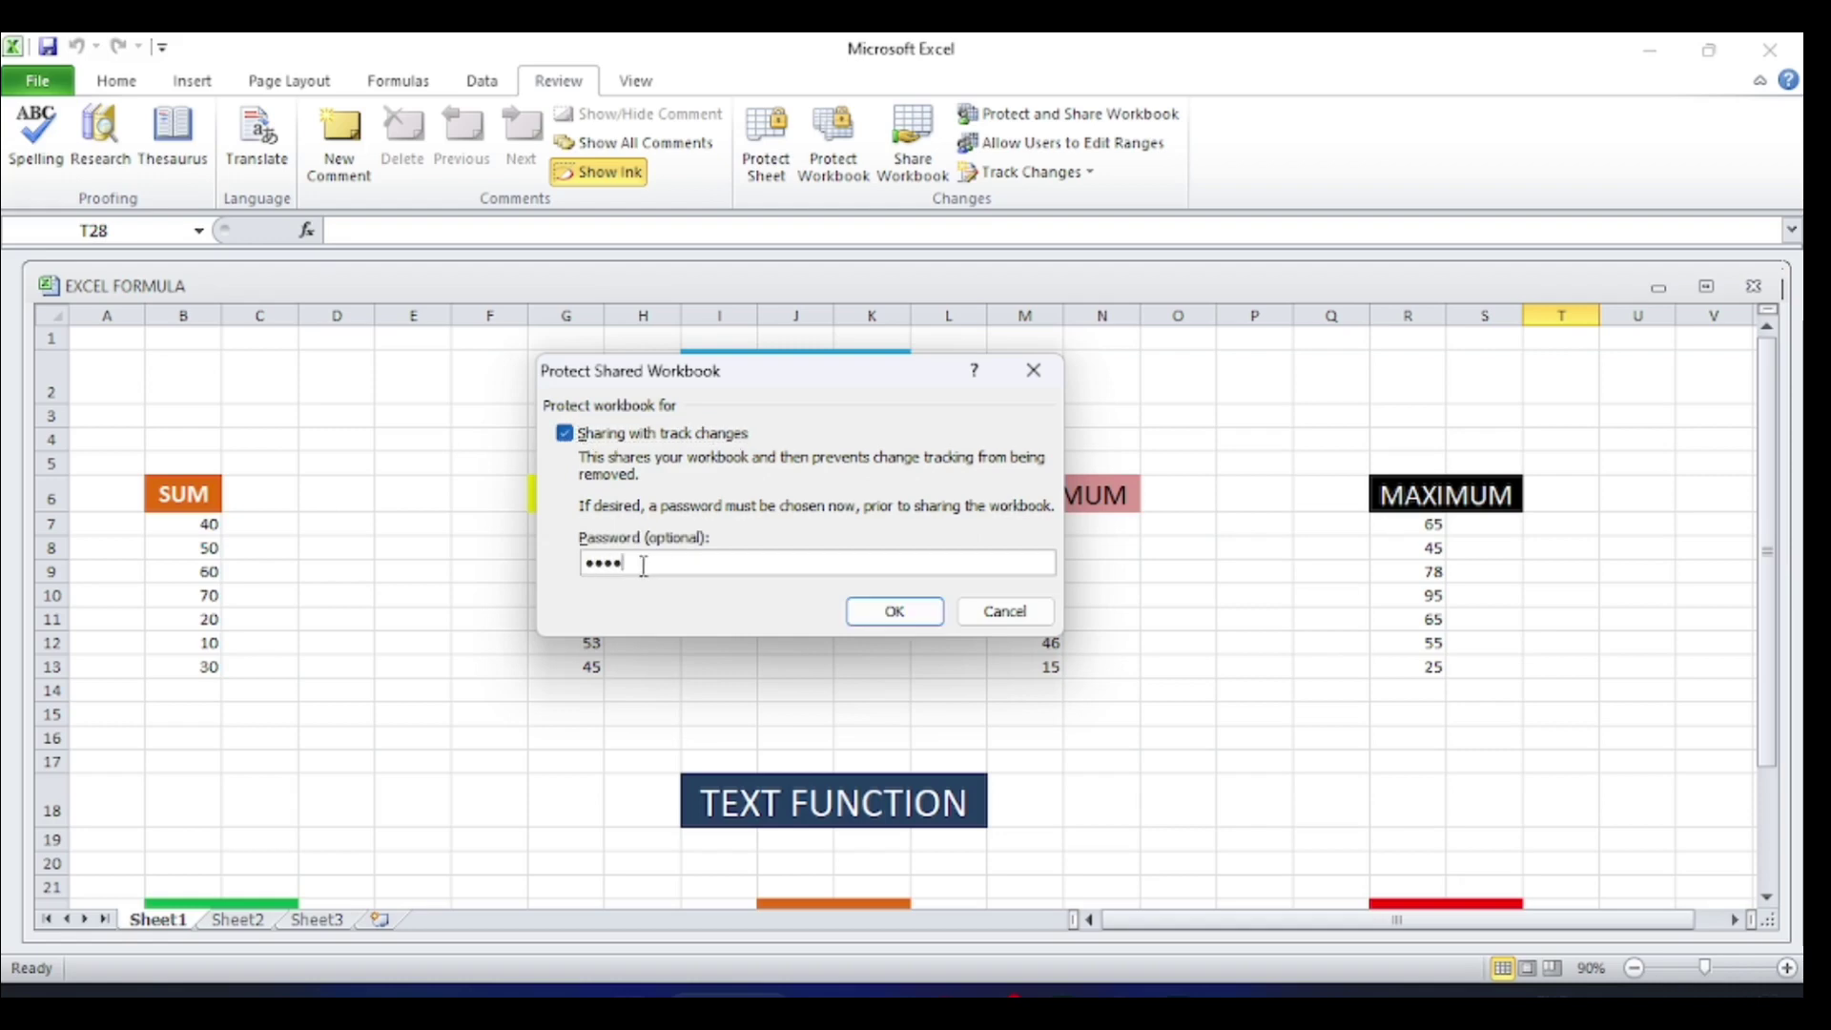
click(892, 612)
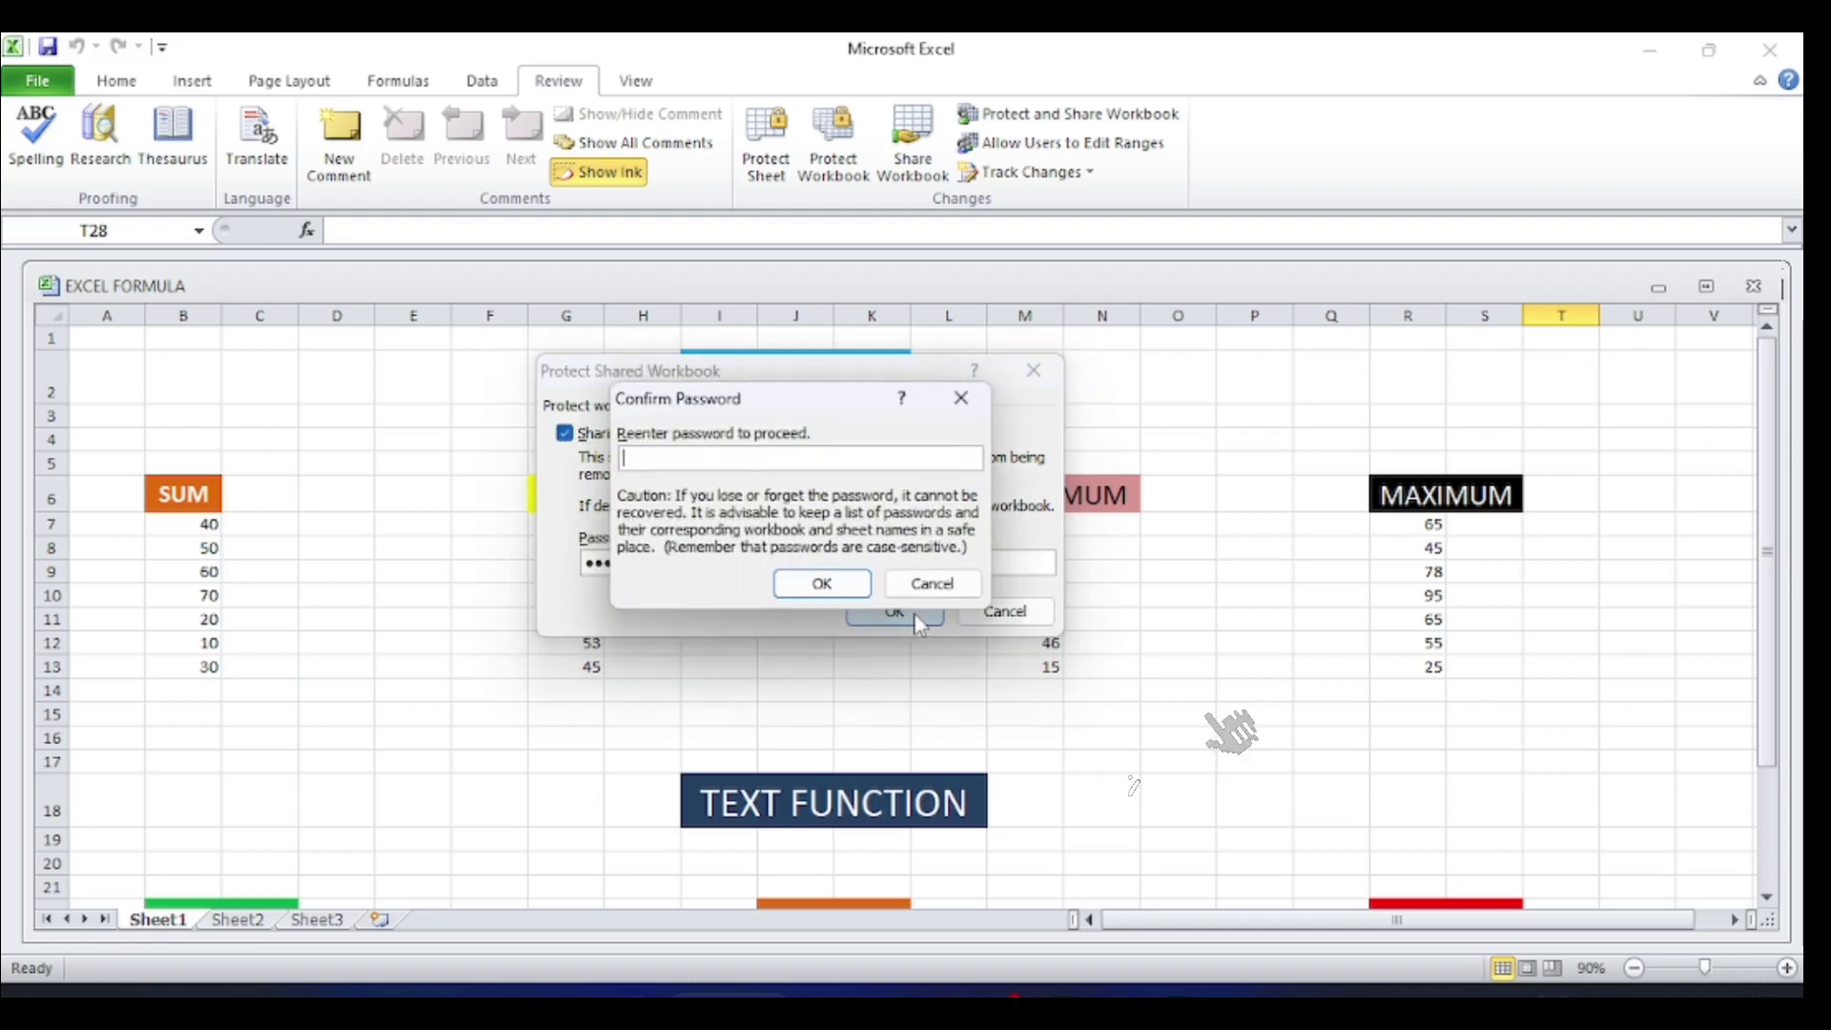
click(822, 582)
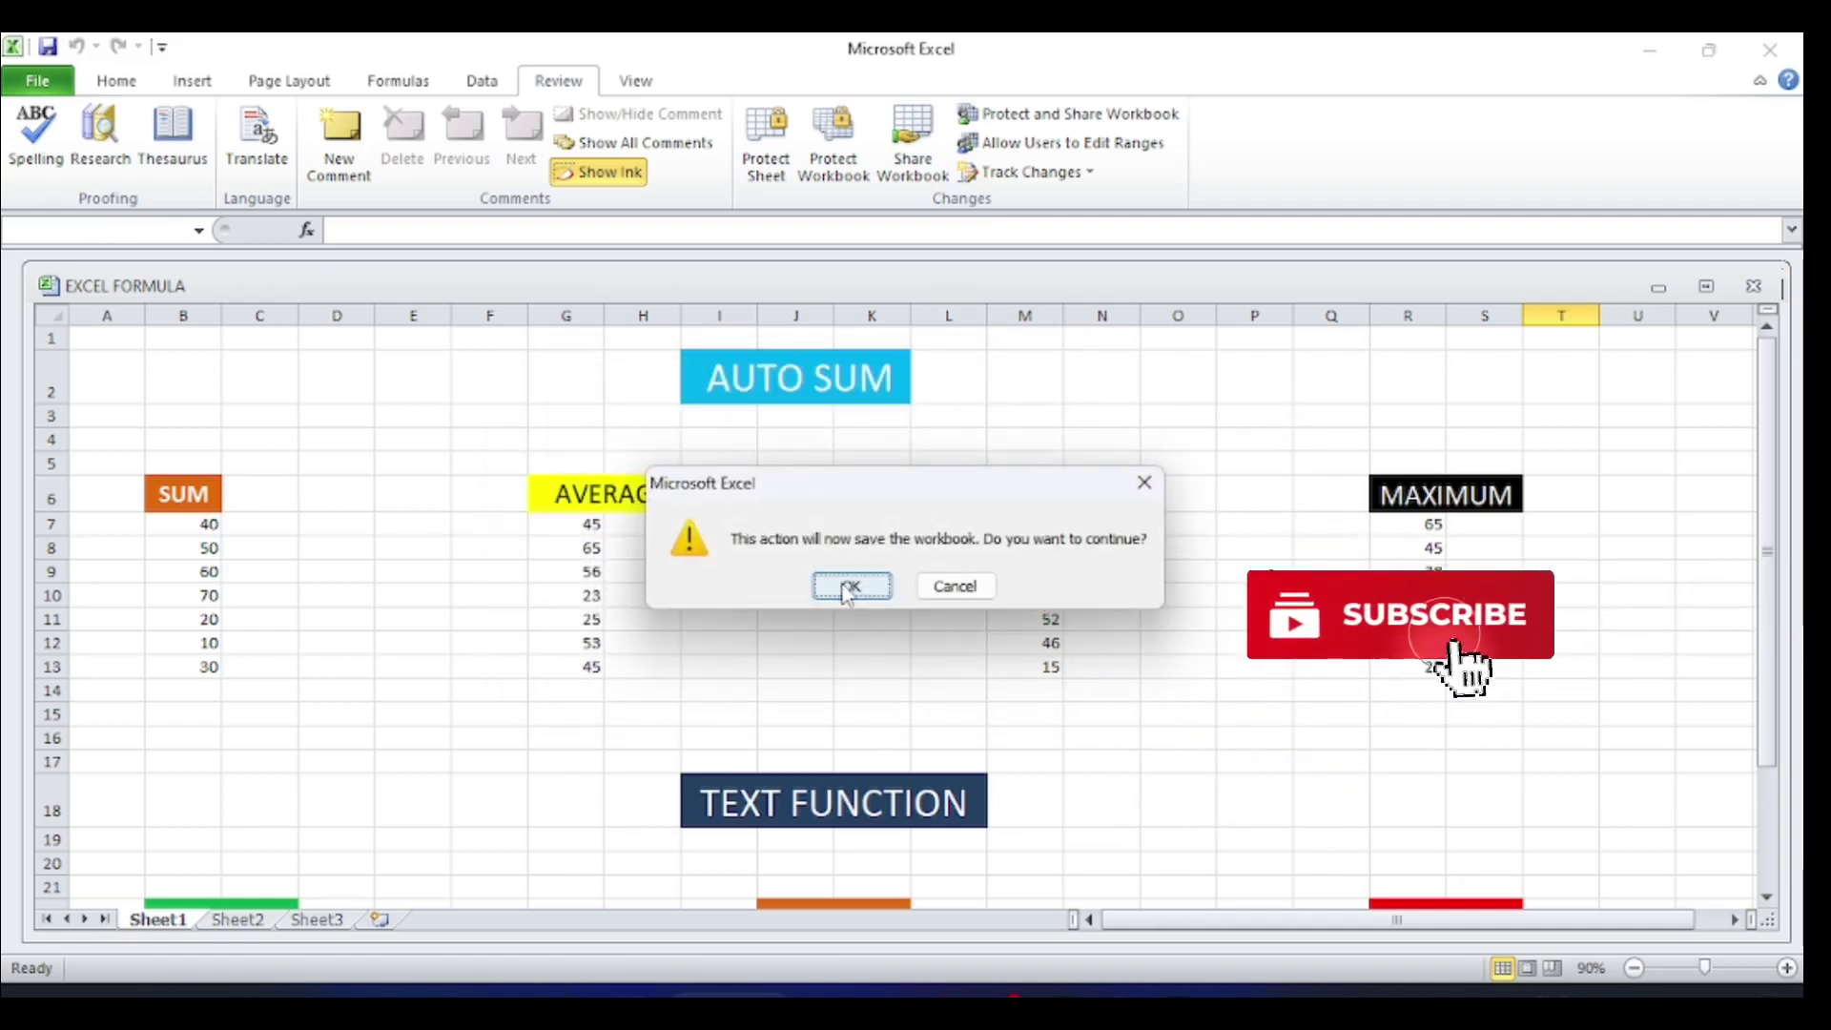
click(843, 585)
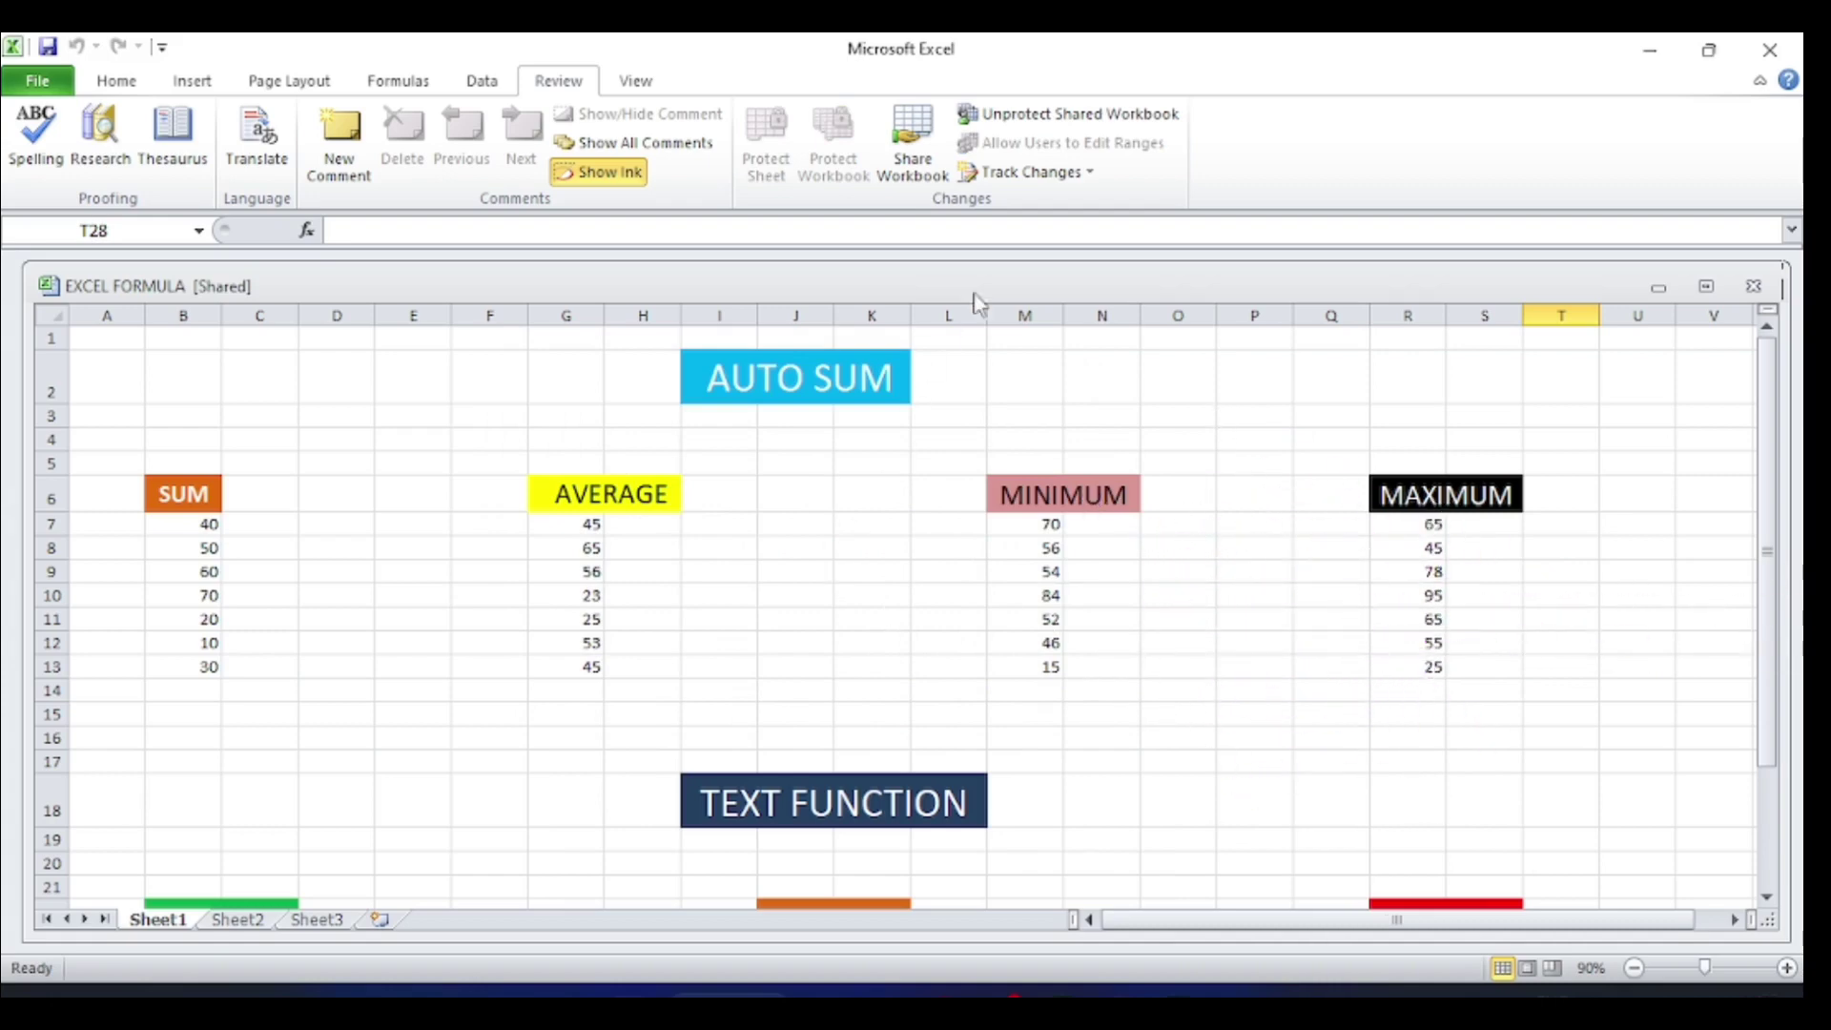
- Choose Track Changes > Accept/Reject Changes to list not-yet-reviewed changes by everyone
click(1046, 181)
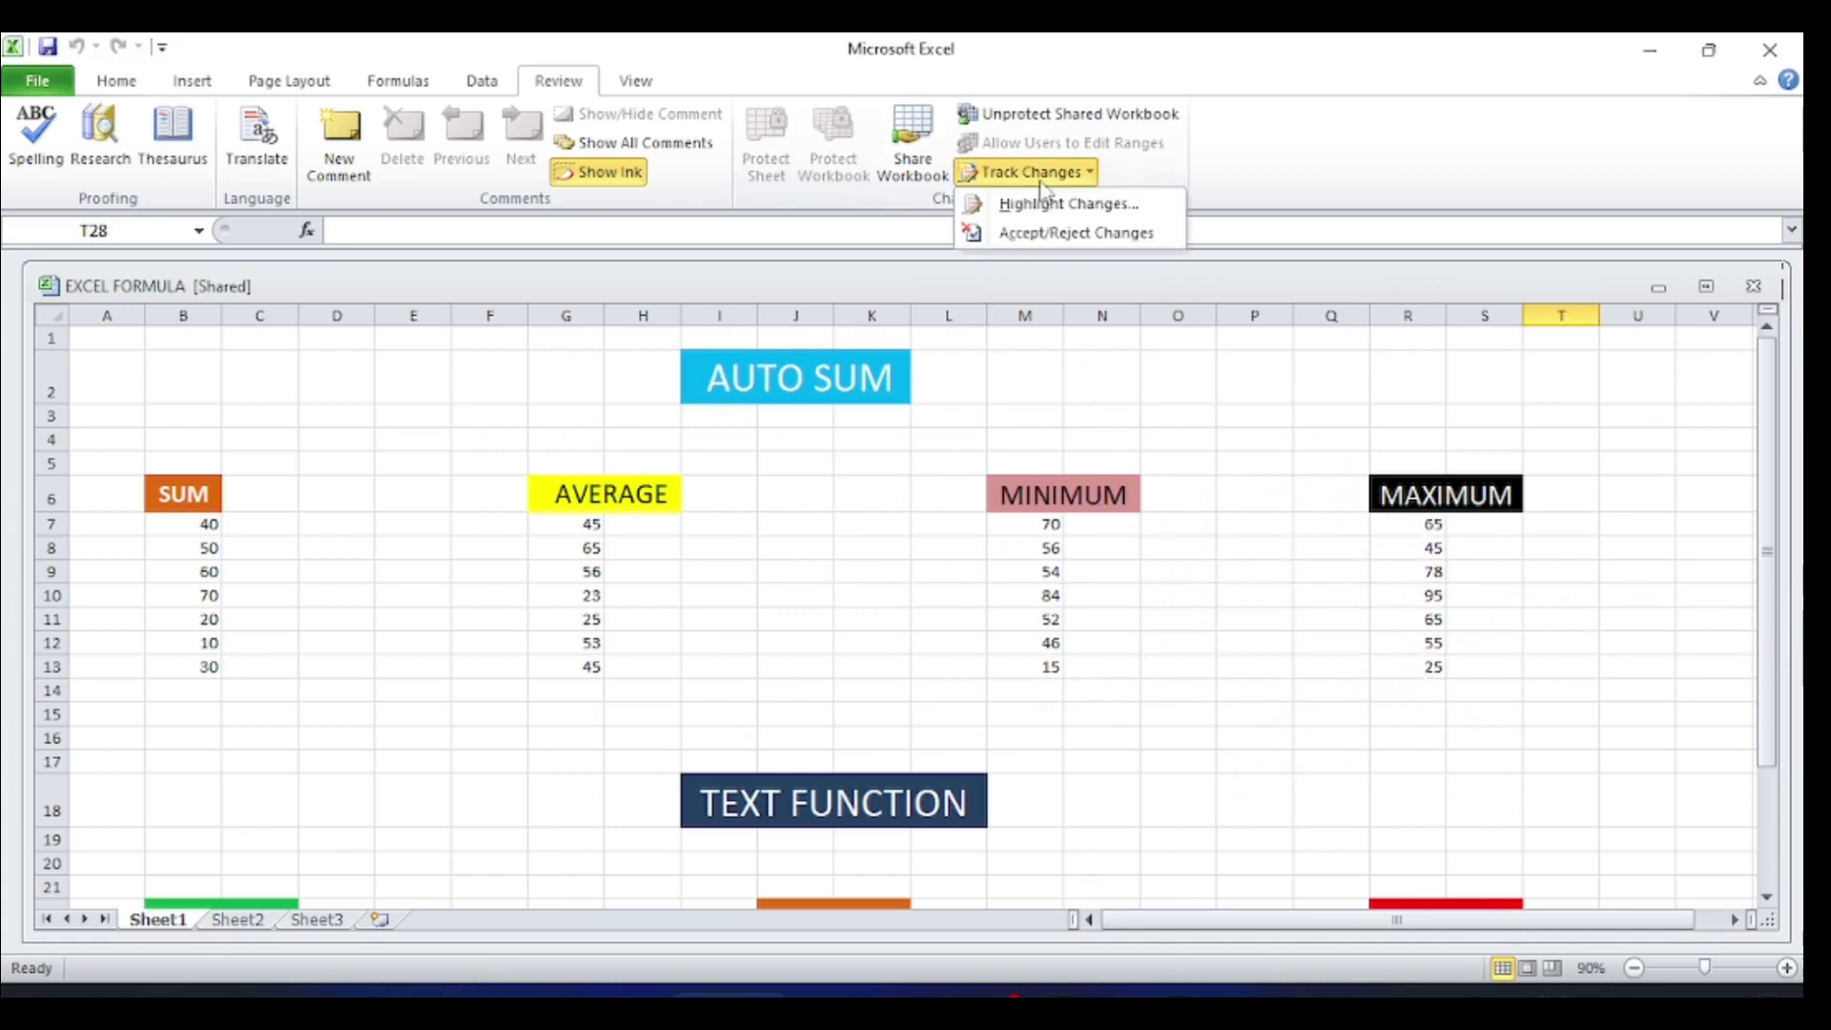
click(1045, 230)
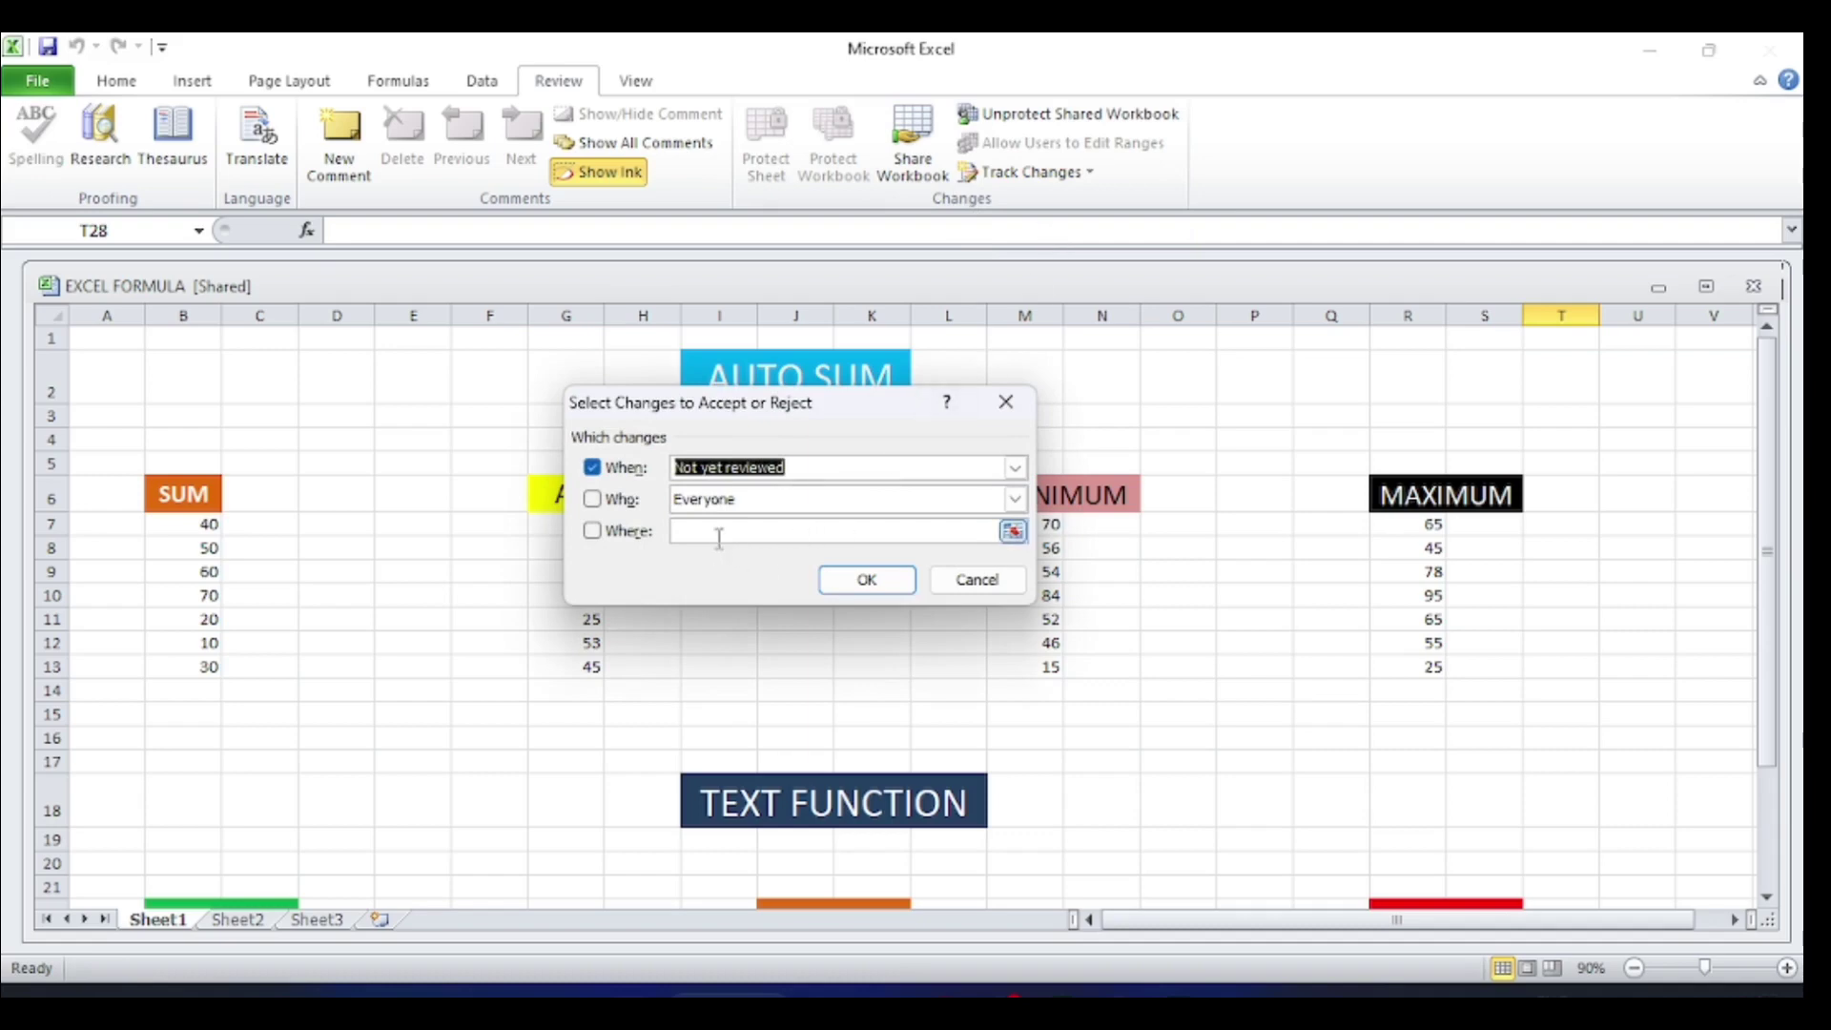